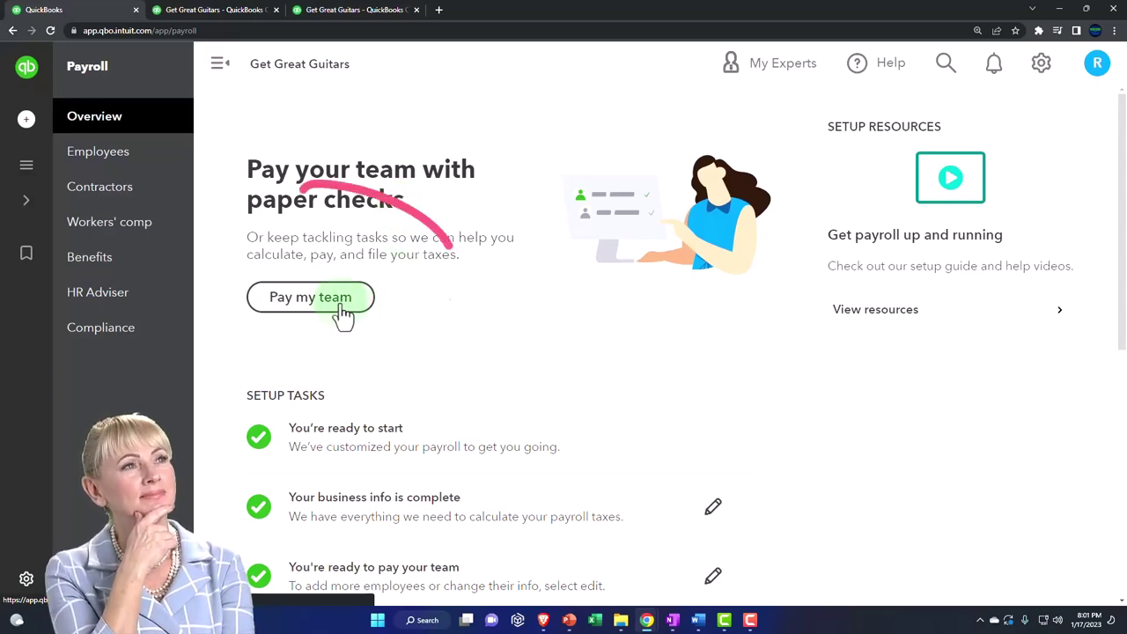
- Begin a payroll run with Pay my team to reach the monthly Run Payroll page
{"action": "left_click", "coordinate": [344, 304]}
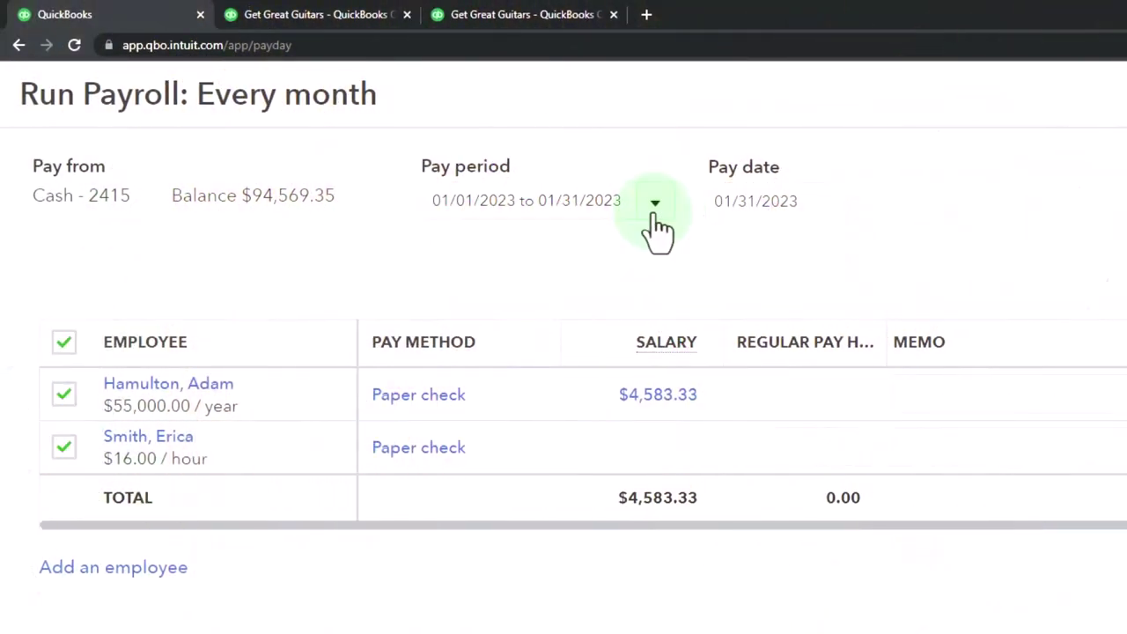
- Choose the 01/01/2023 to 01/31/2023 pay period, paid on 01/31/2023
{"action": "left_click", "coordinate": [655, 212]}
{"action": "left_click", "coordinate": [537, 407]}
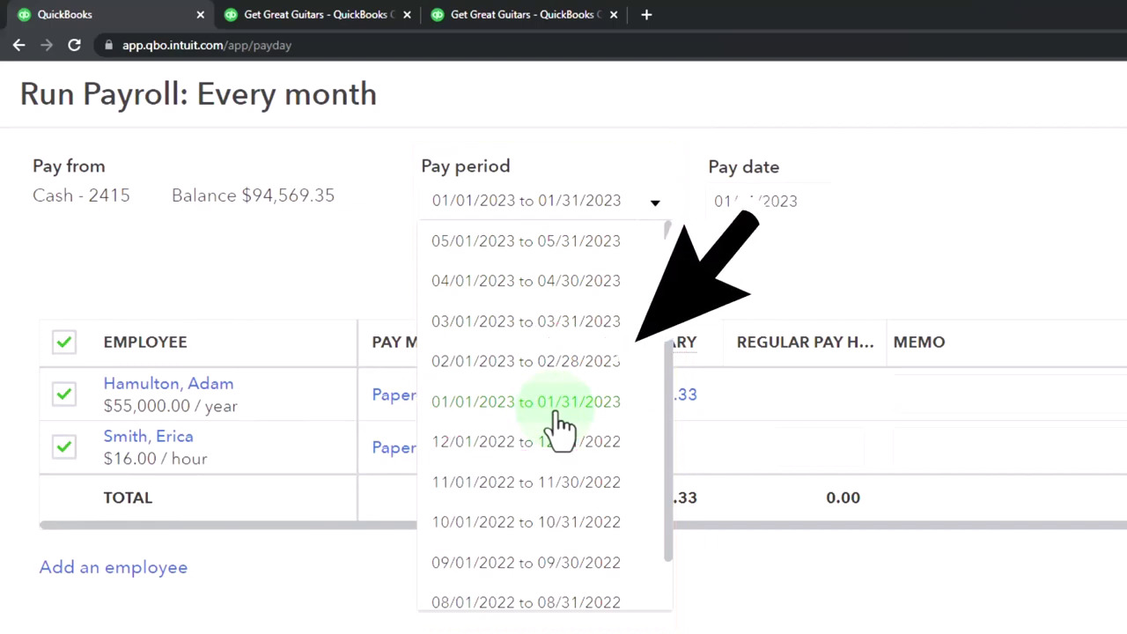
{"action": "left_click", "coordinate": [556, 414]}
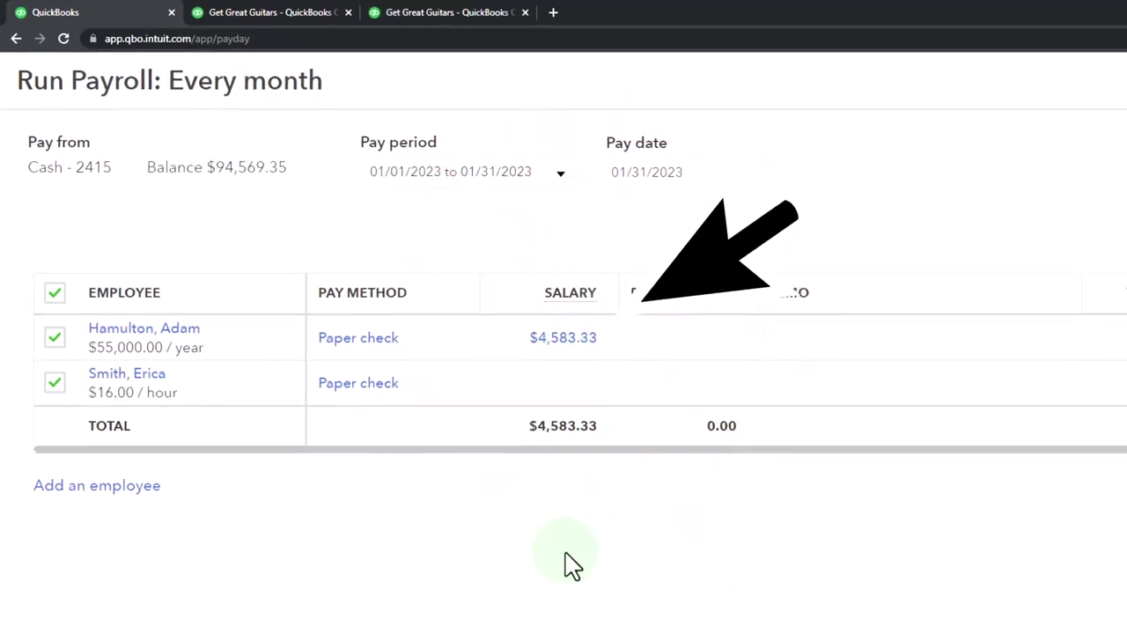
- Launch Windows Calculator from search and keep it floating on top of the payroll page
{"action": "left_click", "coordinate": [425, 621]}
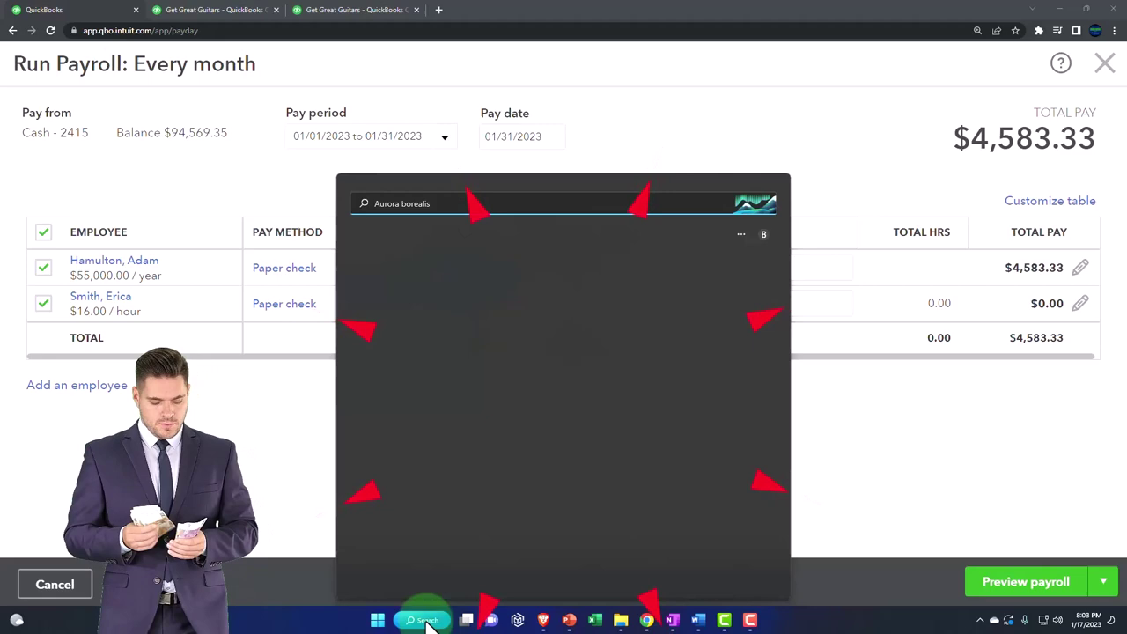
{"action": "type", "text": "calc"}
{"action": "left_click", "coordinate": [398, 299]}
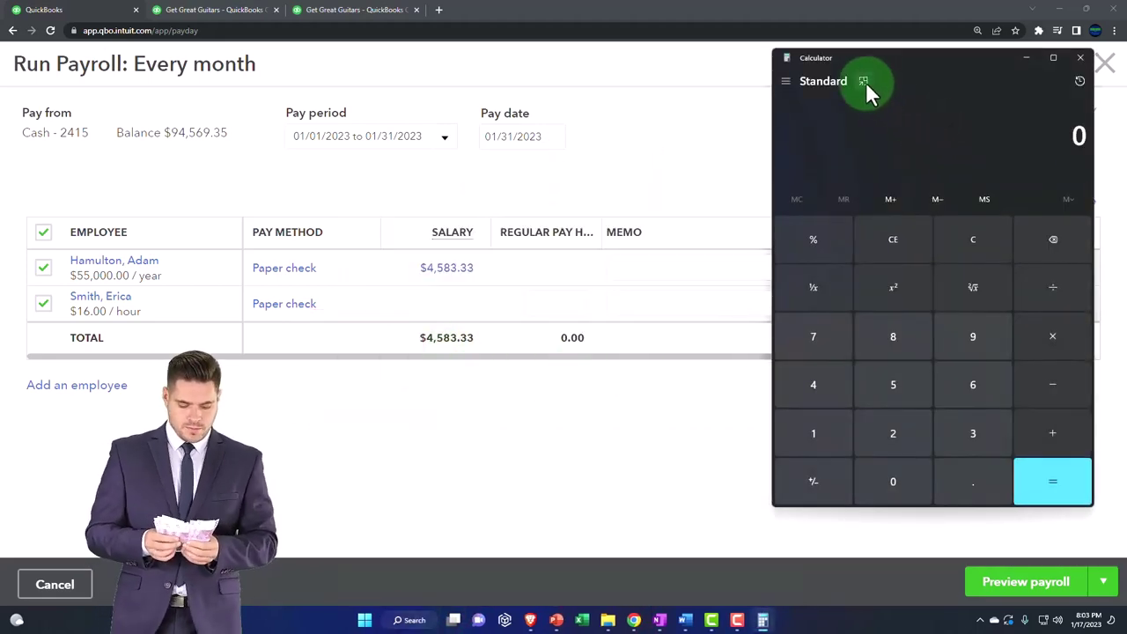
{"action": "left_click", "coordinate": [864, 81]}
{"action": "left_click_drag", "start_coordinate": [979, 42], "coordinate": [776, 373]}
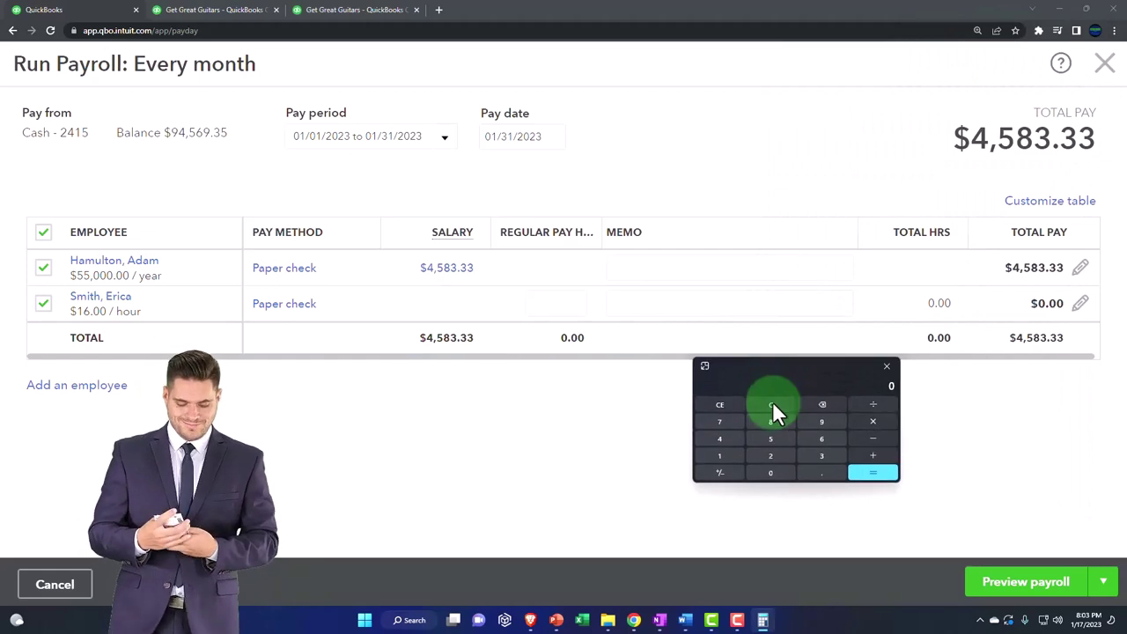
- Compute 55000 ÷ 12 = 4,583.33 to confirm the monthly salary, then move the calculator aside
{"action": "type", "text": "550000"}
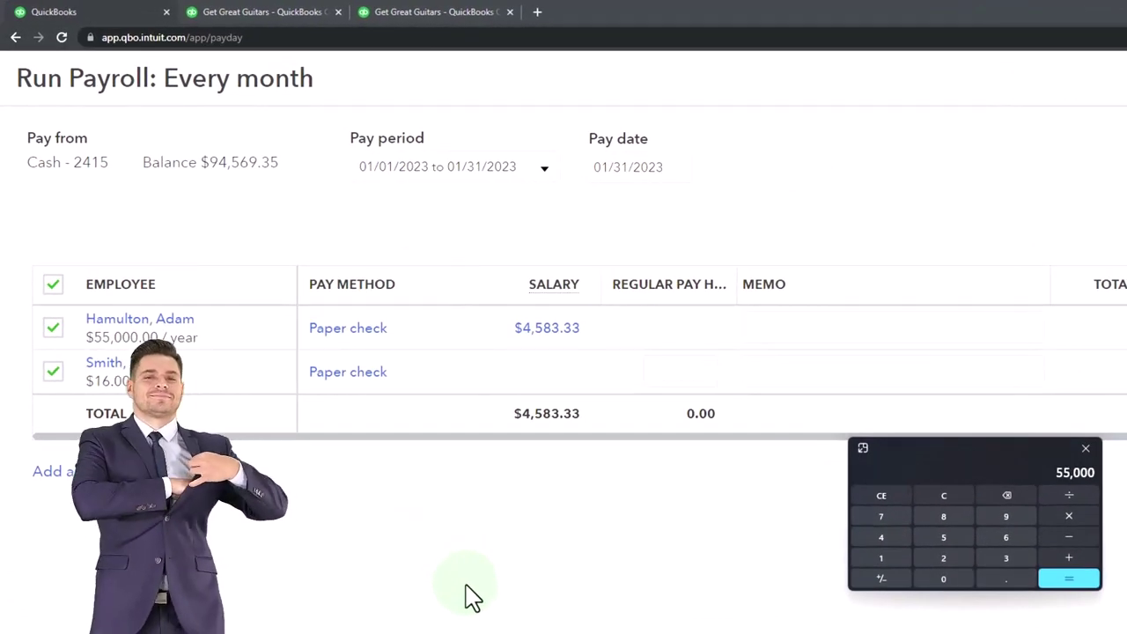
{"action": "key", "text": "Return"}
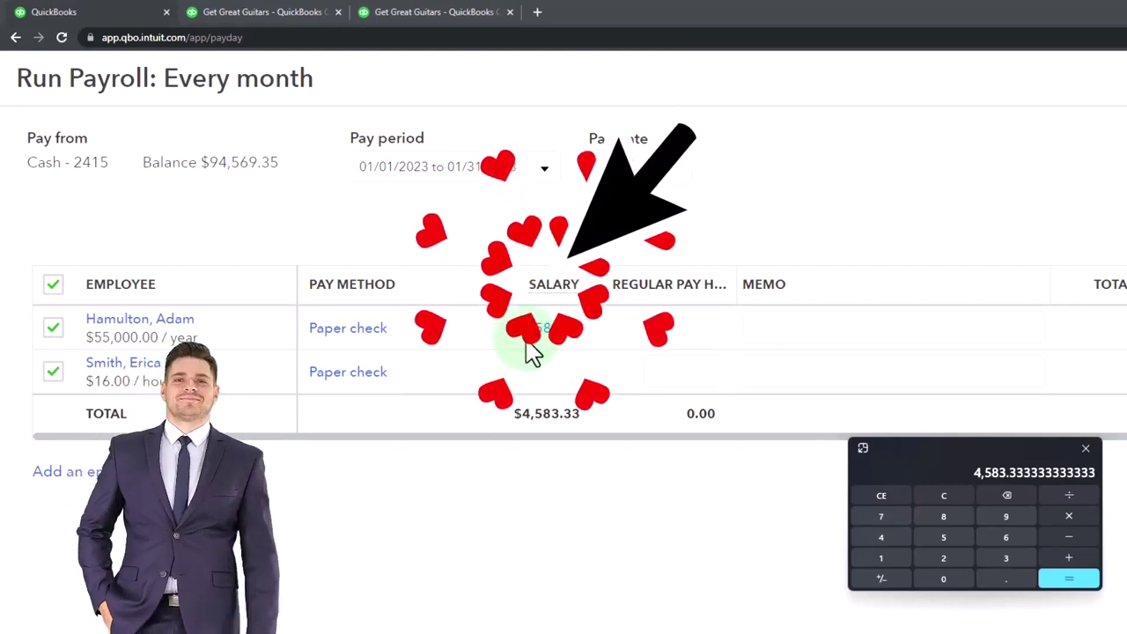
{"action": "left_click", "coordinate": [674, 380]}
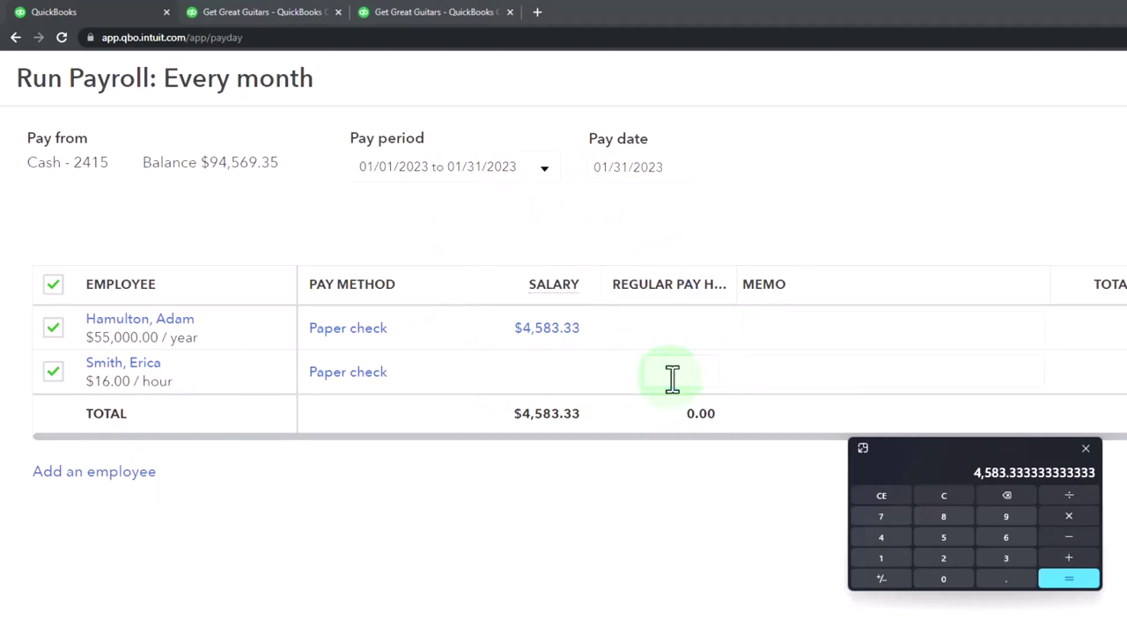
{"action": "left_click_drag", "start_coordinate": [892, 450], "coordinate": [1126, 450]}
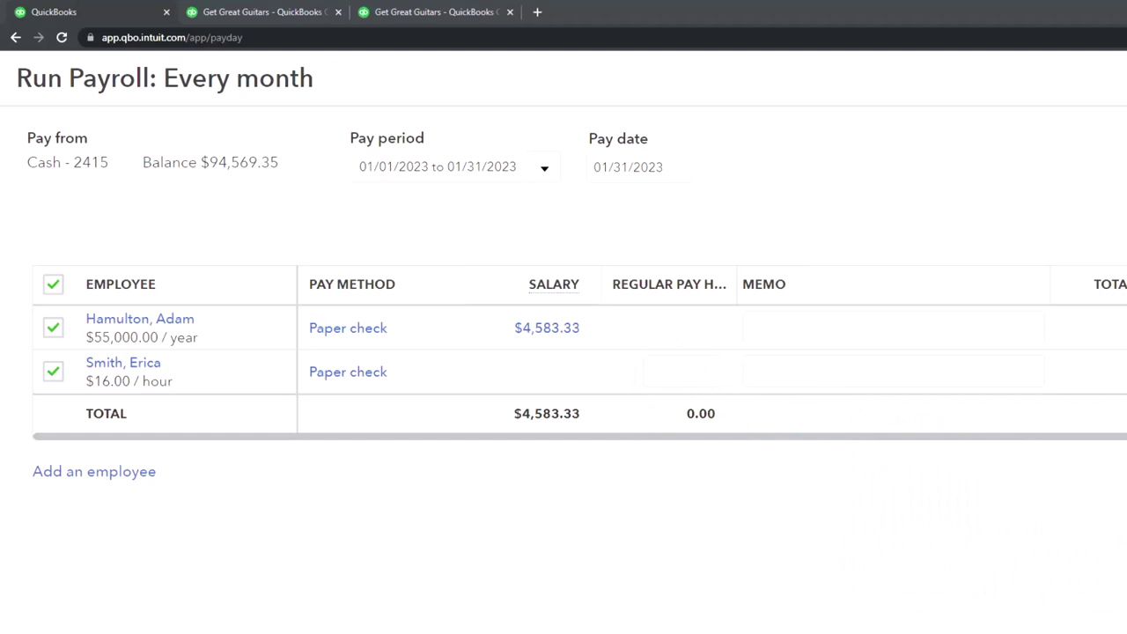
- Open the salaried employee's paycheck details showing $4,583.33 salary and a $3,688.07 check
{"action": "left_click", "coordinate": [1049, 412]}
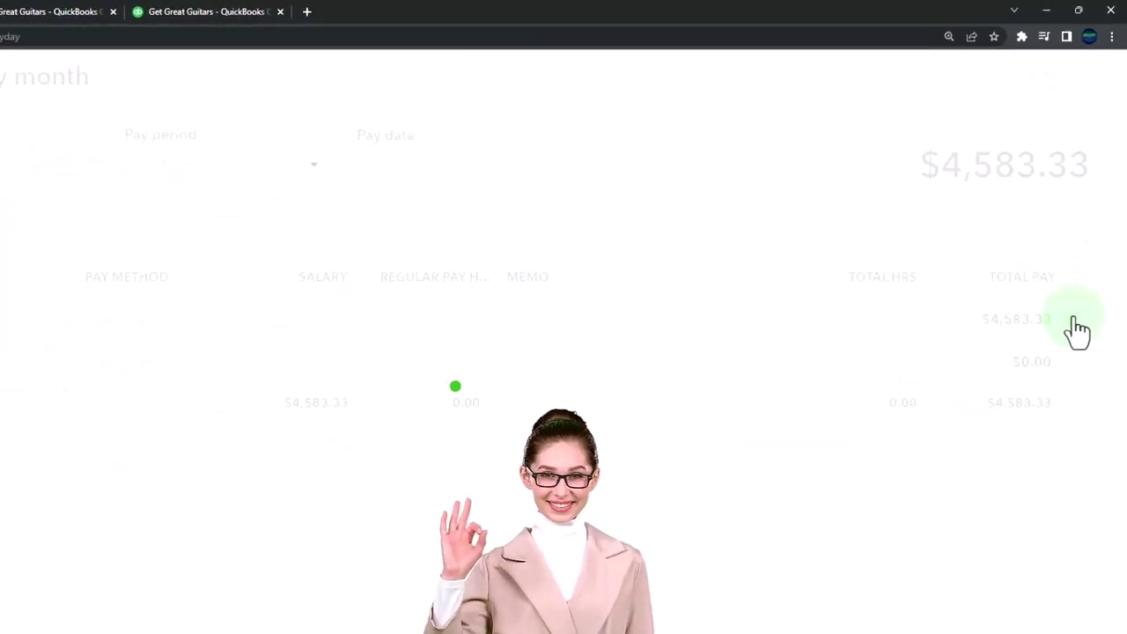
{"action": "left_click", "coordinate": [1077, 330]}
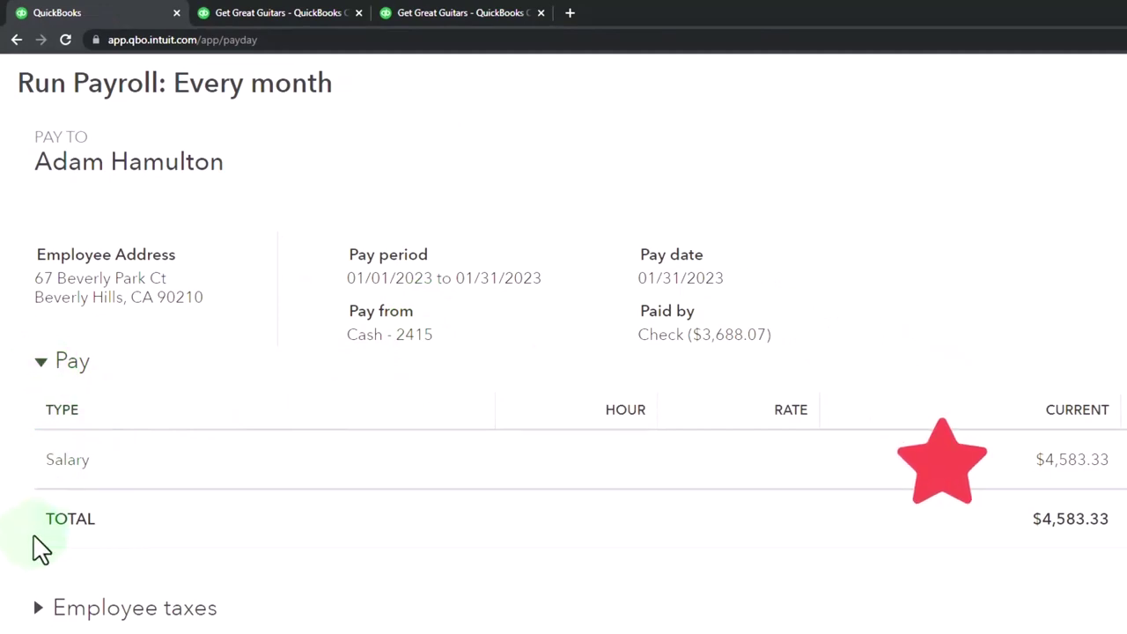
- Expand Employee taxes to review Federal $393.17, Social Security $284.17, Medicare $66.46 and CA $151.46
{"action": "left_click", "coordinate": [38, 607]}
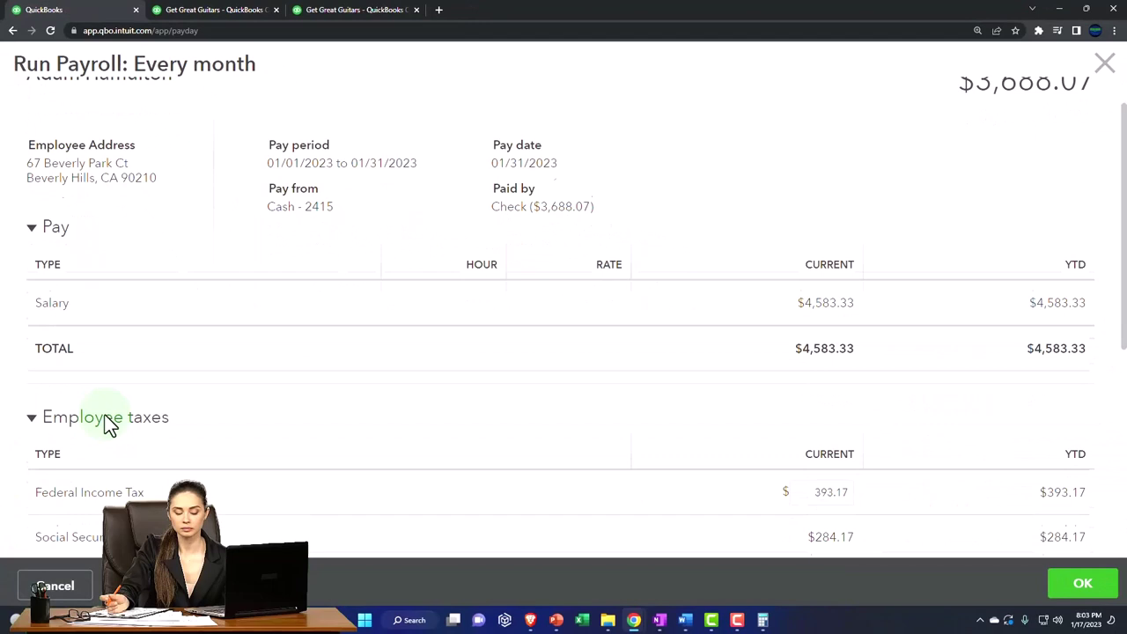
{"action": "scroll", "coordinate": [106, 425], "scroll_direction": "down", "scroll_amount": 1}
{"action": "scroll", "coordinate": [106, 425], "scroll_direction": "down", "scroll_amount": 2}
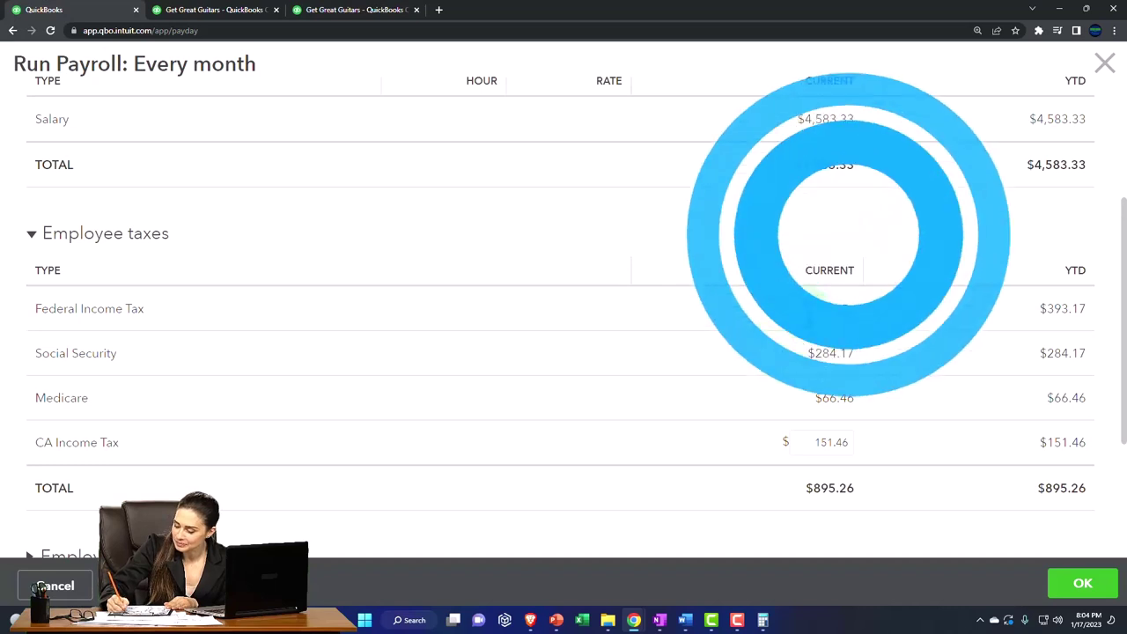
{"action": "scroll", "coordinate": [356, 357], "scroll_direction": "down", "scroll_amount": 1}
{"action": "scroll", "coordinate": [356, 357], "scroll_direction": "down", "scroll_amount": 1}
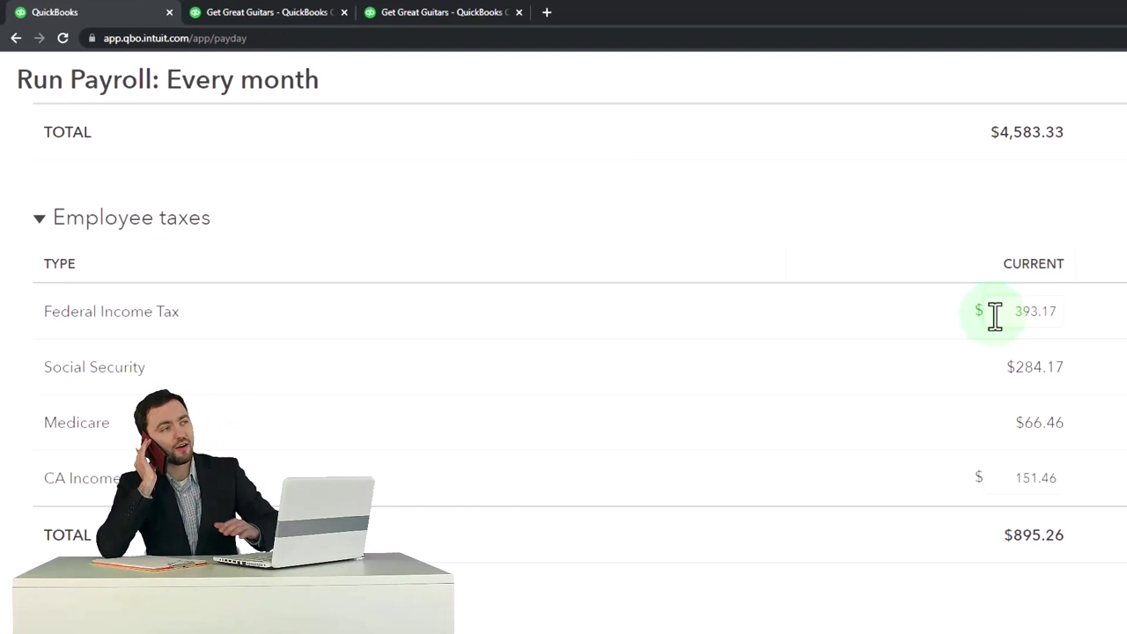
- Replace the 393.17 Federal Income Tax withholding with 720.00
{"action": "left_click", "coordinate": [994, 316]}
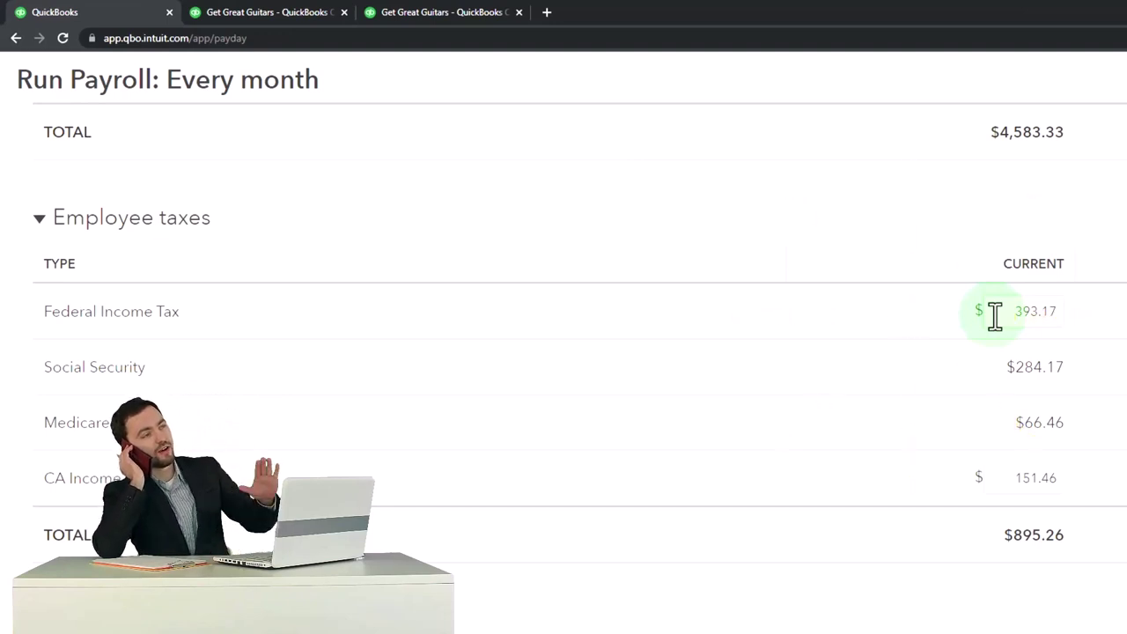
{"action": "left_click_drag", "start_coordinate": [804, 312], "coordinate": [844, 312]}
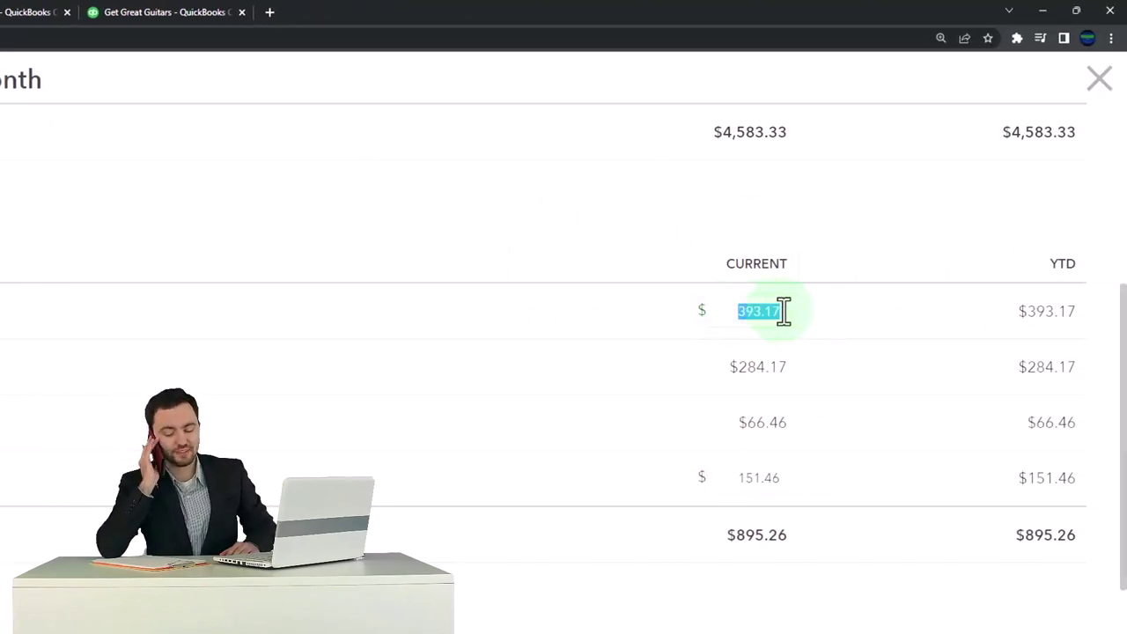
{"action": "key", "text": "BackSpace"}
{"action": "type", "text": "720"}
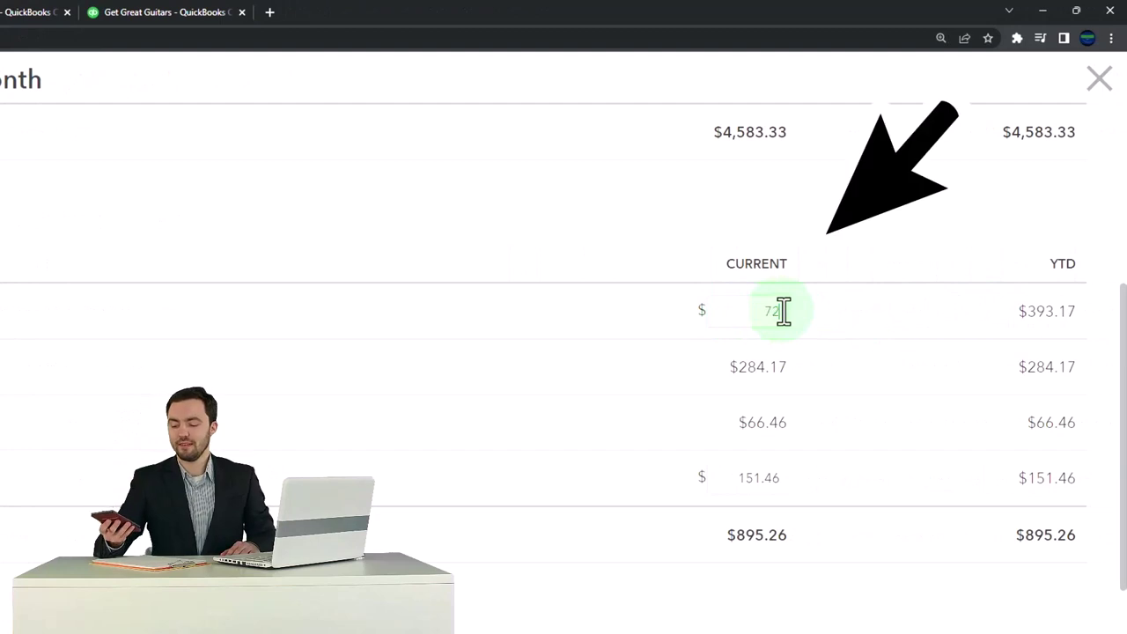
{"action": "key", "text": "Tab"}
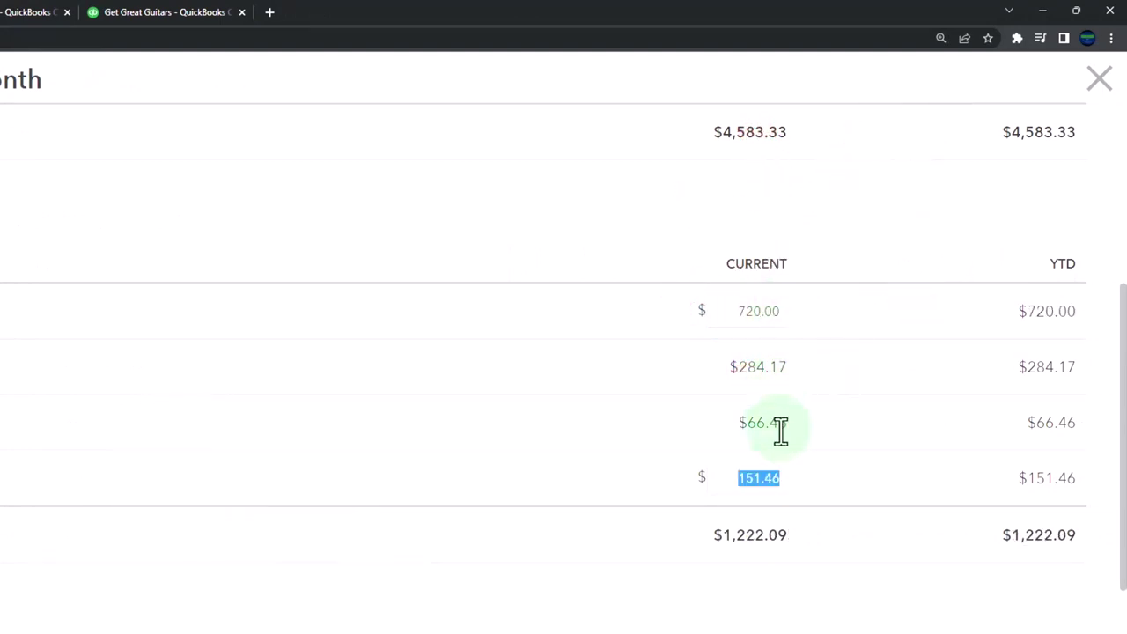
{"action": "key", "text": "alt+Tab"}
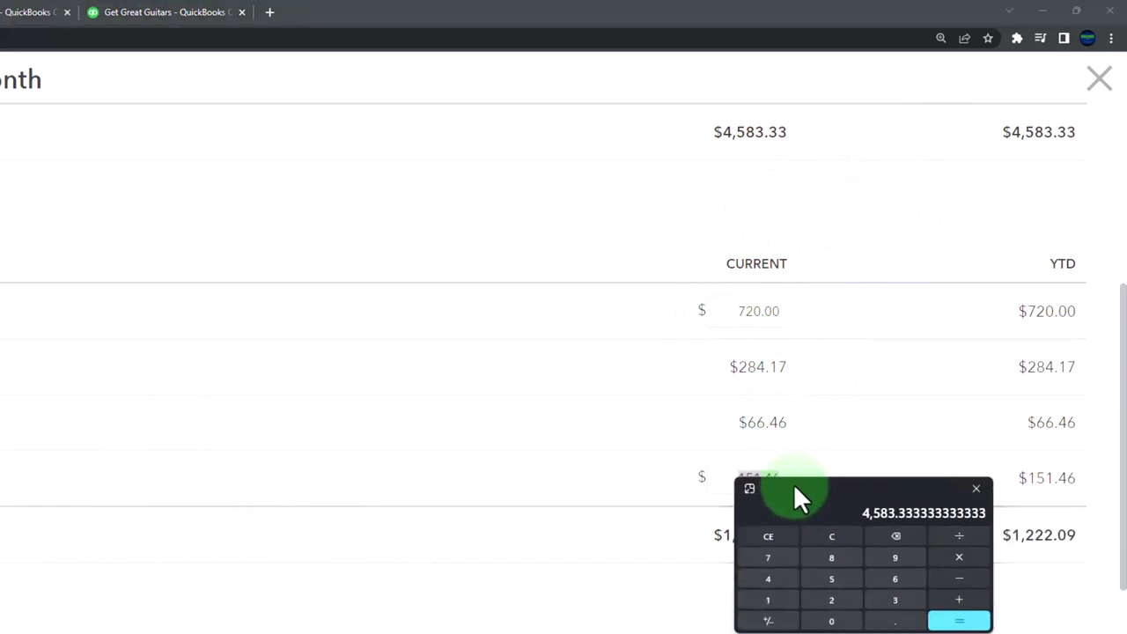
- Check the Social Security withholding in Calculator: 6.2% of 4,583.33 gives 284.17
{"action": "left_click_drag", "start_coordinate": [795, 496], "coordinate": [371, 348]}
{"action": "left_click", "coordinate": [386, 390]}
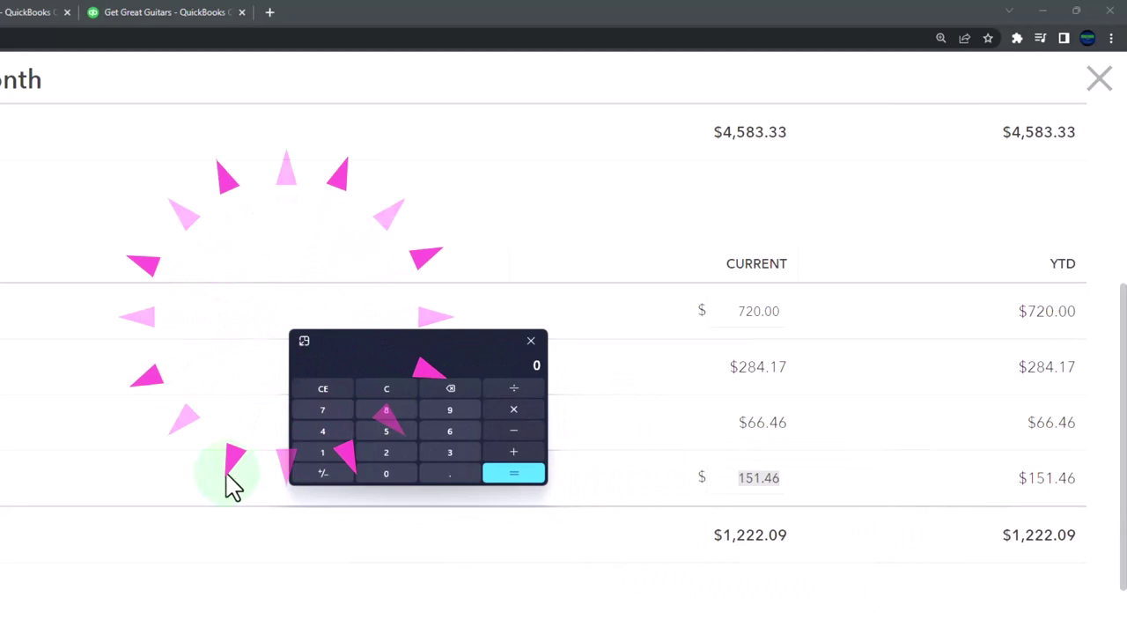
{"action": "scroll", "coordinate": [231, 484], "scroll_direction": "up", "scroll_amount": 1}
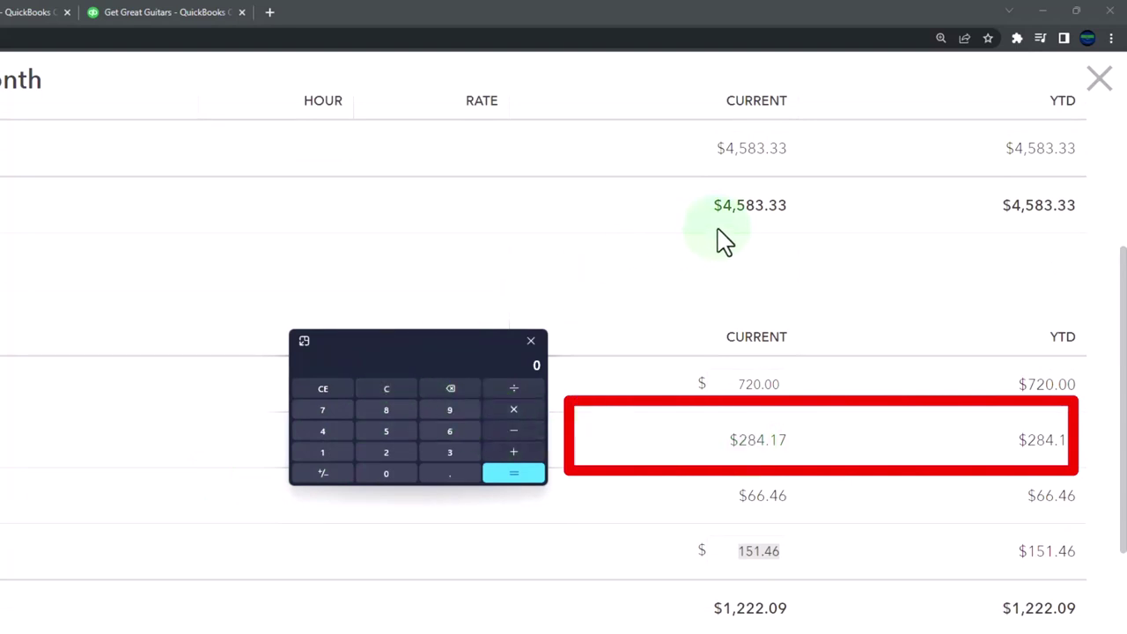
{"action": "type", "text": "583"}
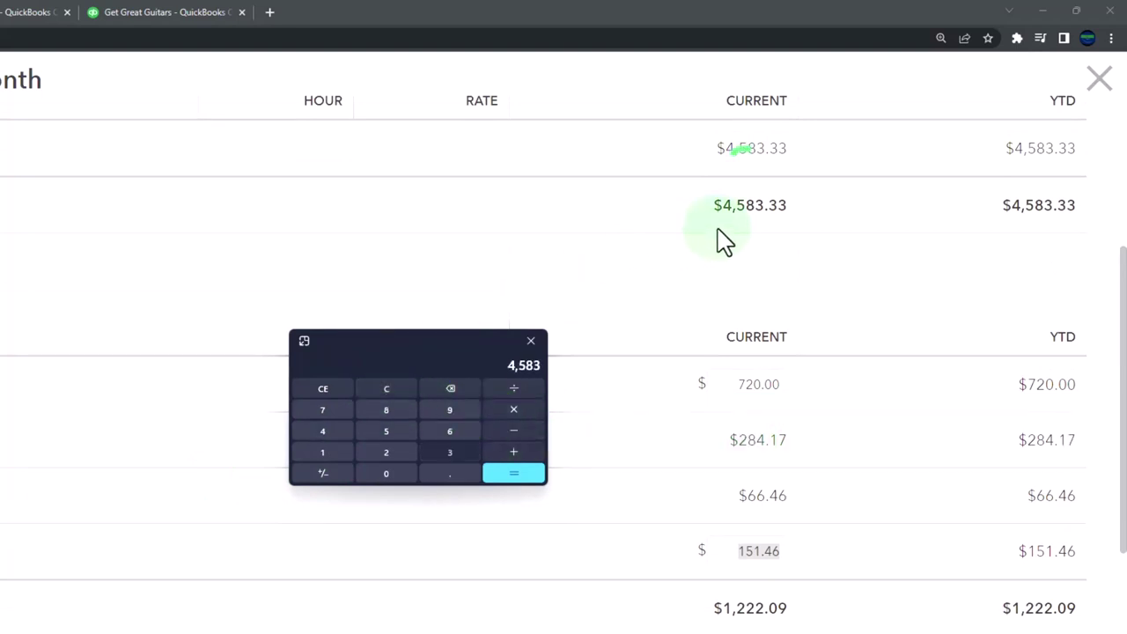
{"action": "type", "text": ".33"}
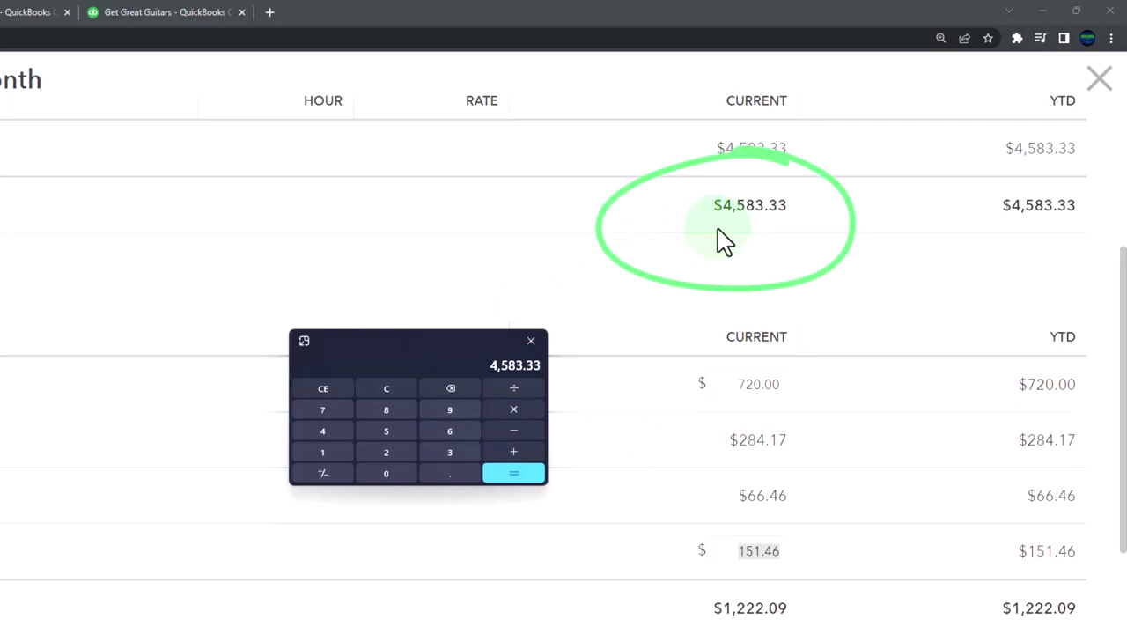
{"action": "type", "text": "2"}
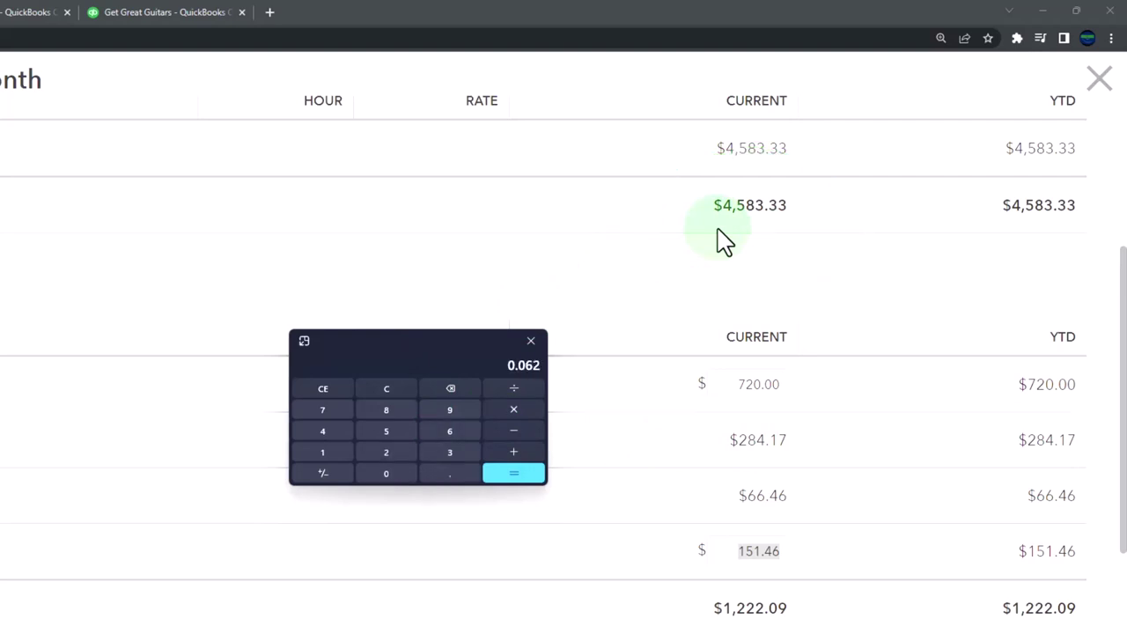
{"action": "key", "text": "Return"}
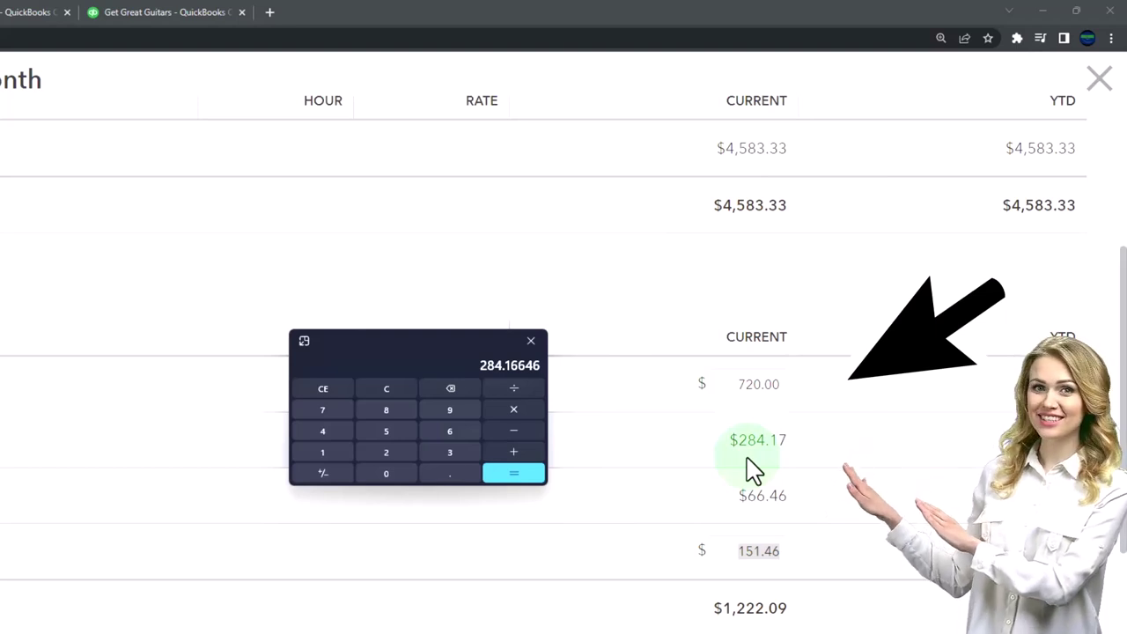
- Calculate 4583.33 × 0.0145 = 66.458285 to confirm the $66.46 Medicare withholding
{"action": "left_click", "coordinate": [385, 386]}
{"action": "type", "text": "458"}
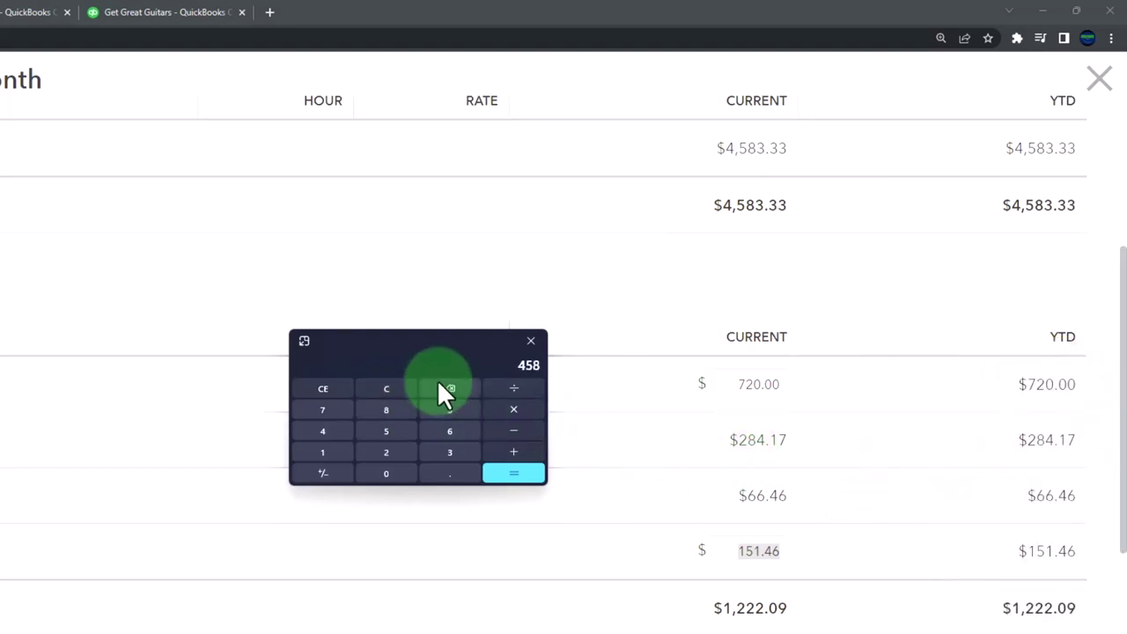
{"action": "type", "text": "3.33*0.0145"}
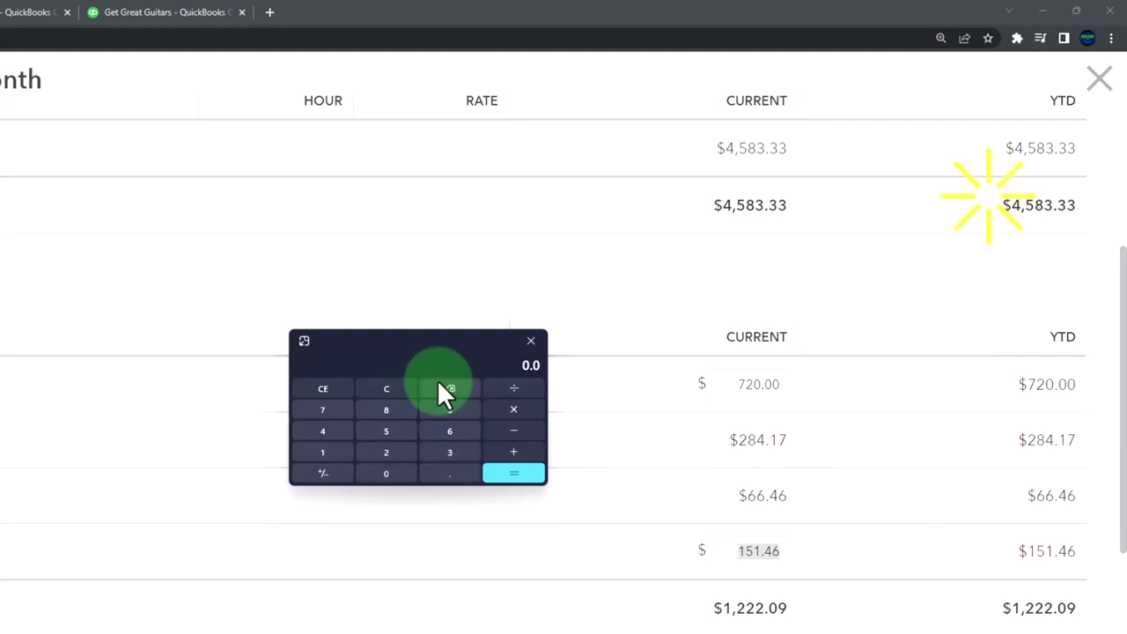
{"action": "key", "text": "Return"}
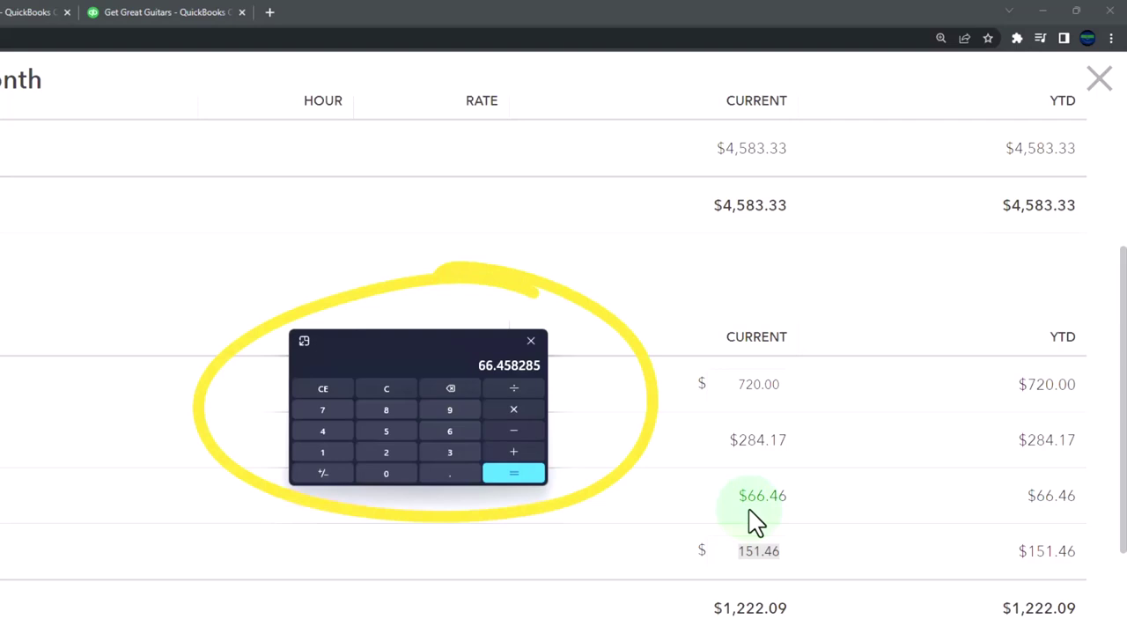
{"action": "left_click_drag", "start_coordinate": [414, 344], "coordinate": [671, 398]}
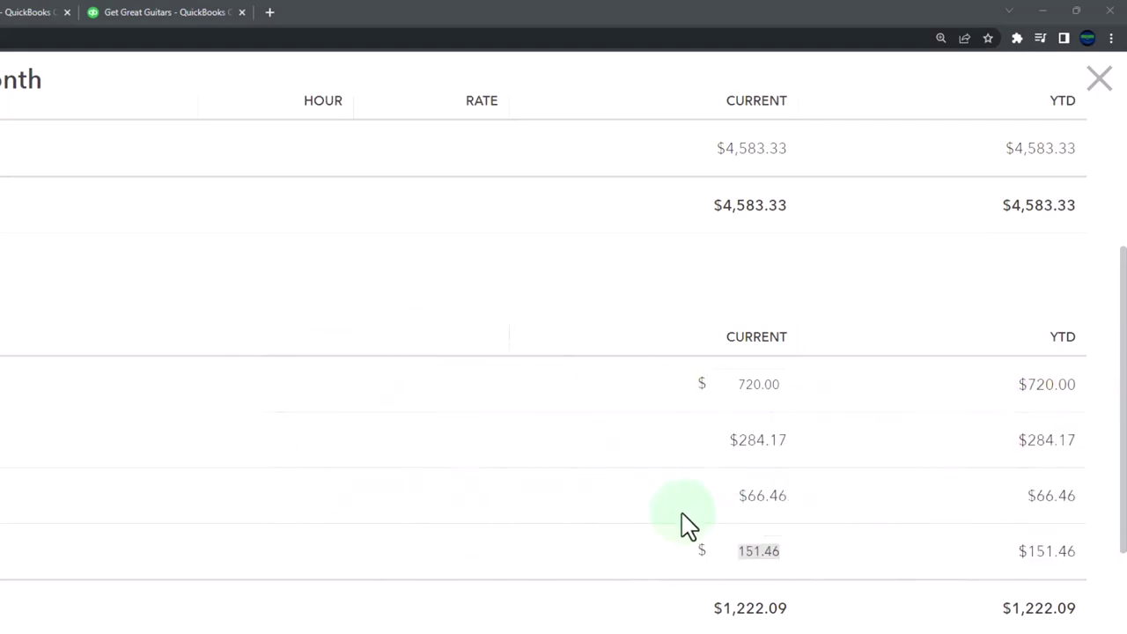
{"action": "scroll", "coordinate": [617, 550], "scroll_direction": "down", "scroll_amount": 1}
- Set CA Income Tax to 0 and verify the 720 + 284.17 + 66.46 total against 4,583.33
{"action": "left_click", "coordinate": [737, 480]}
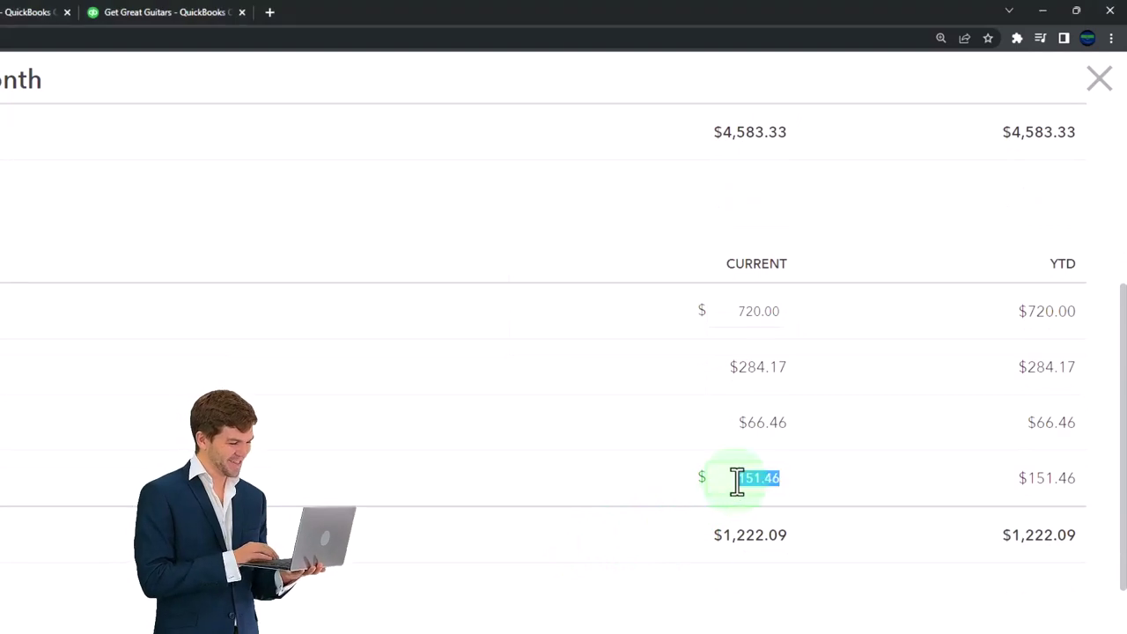
{"action": "type", "text": "0"}
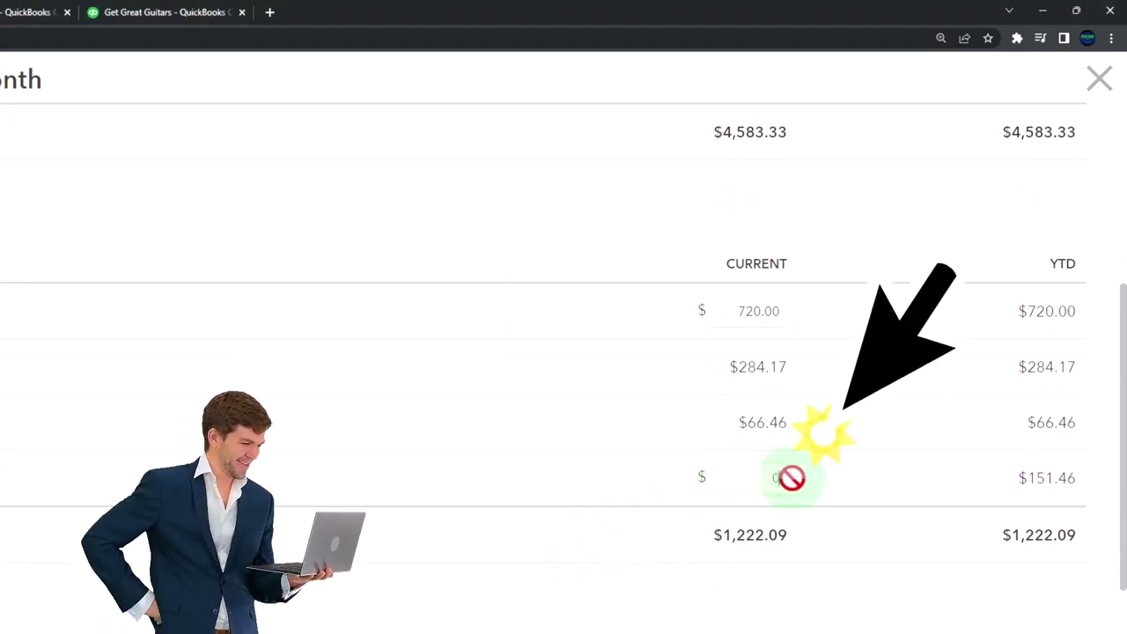
{"action": "left_click_drag", "start_coordinate": [1010, 247], "coordinate": [522, 252]}
{"action": "left_click", "coordinate": [521, 299]}
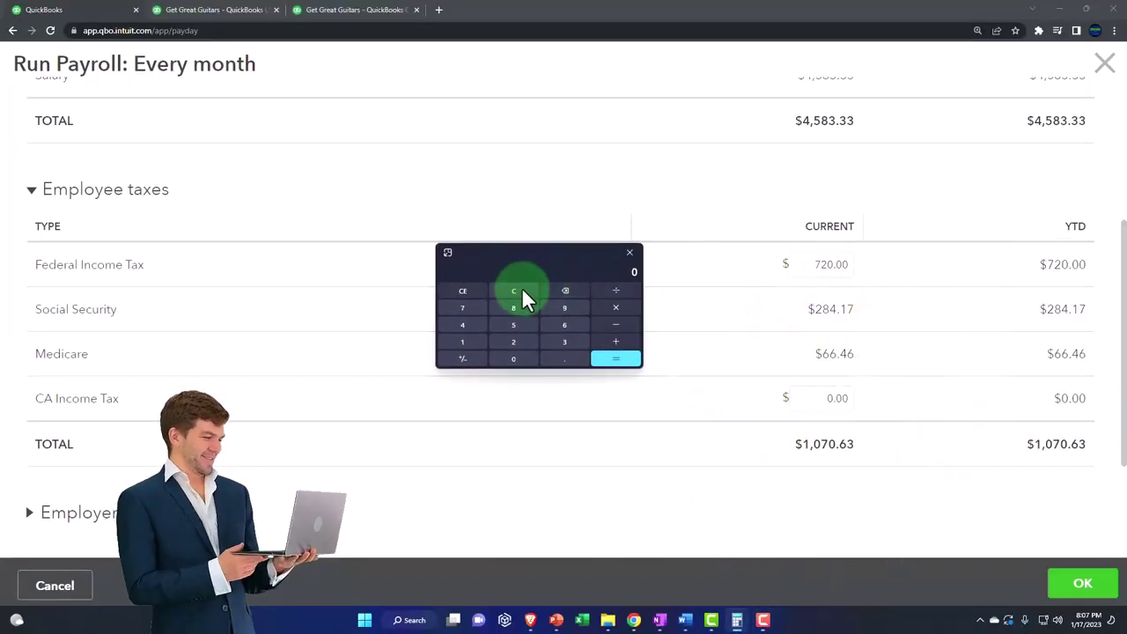
{"action": "type", "text": "720"}
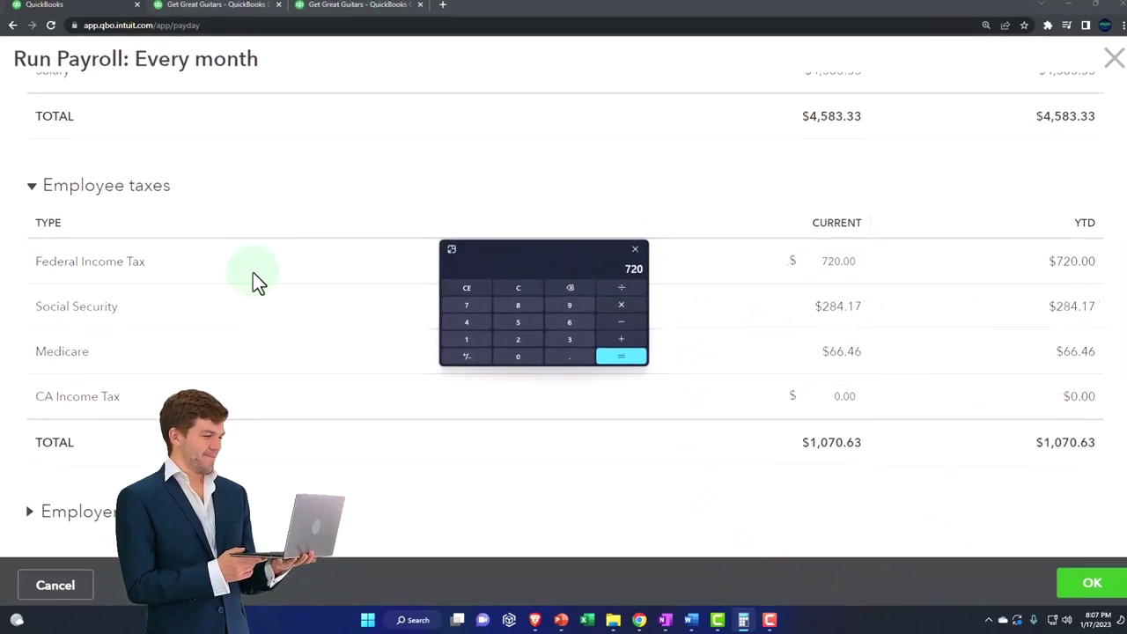
{"action": "type", "text": "284."}
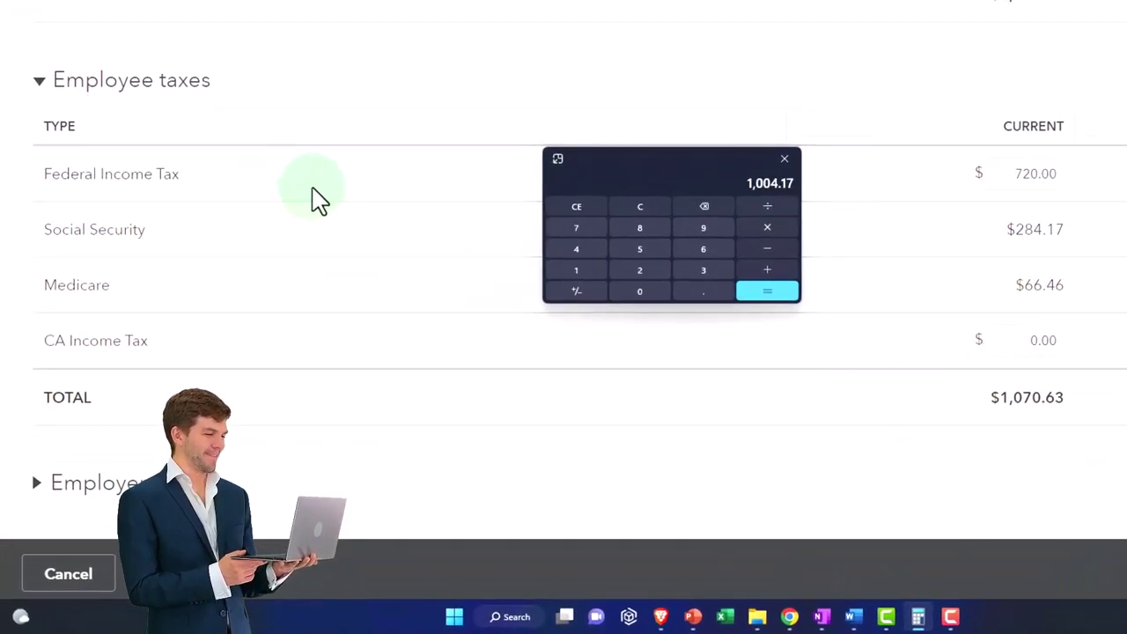
{"action": "type", "text": "63"}
{"action": "key", "text": "Return"}
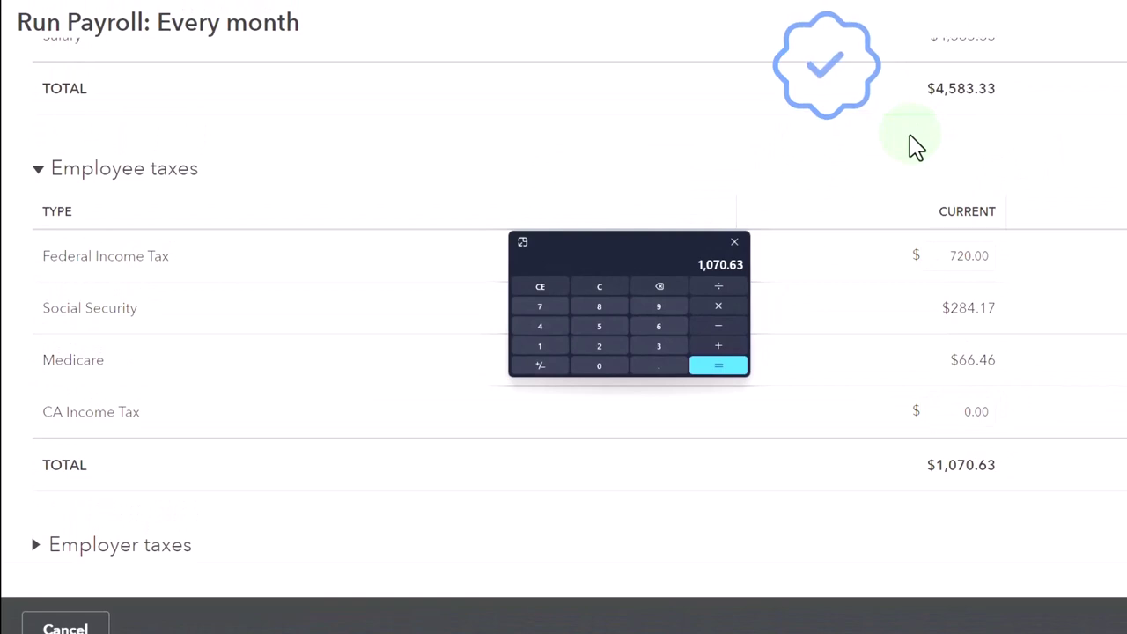
{"action": "type", "text": "4583.33"}
{"action": "key", "text": "Return"}
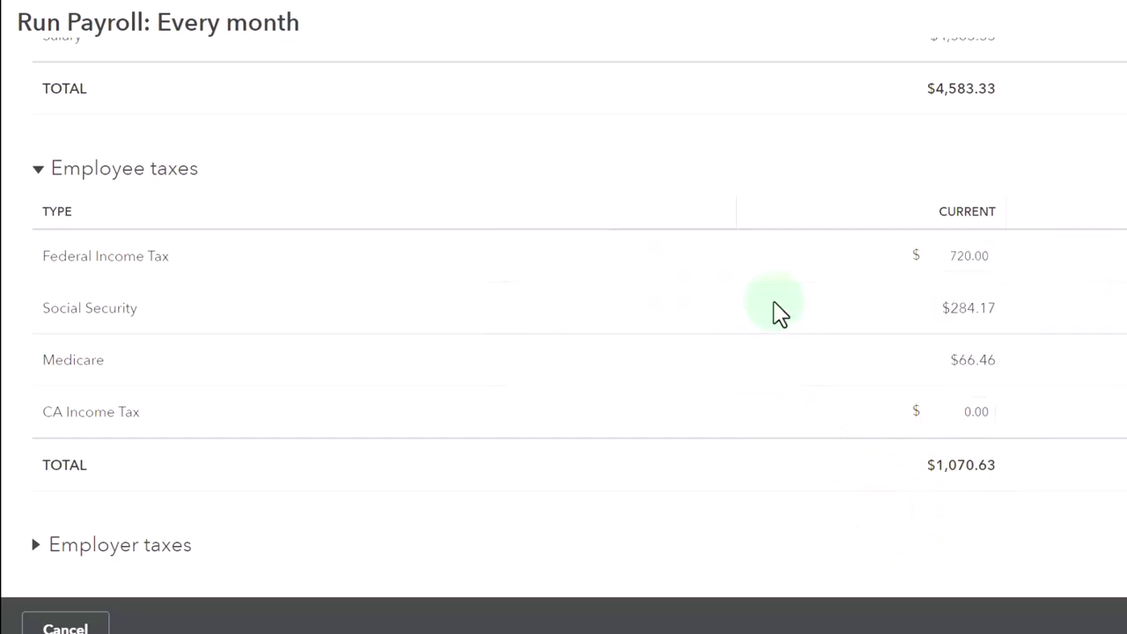
- Expand Employer taxes to show Social Security $284.17 and Medicare $66.46, totalling $350.63
{"action": "scroll", "coordinate": [520, 368], "scroll_direction": "down", "scroll_amount": 3}
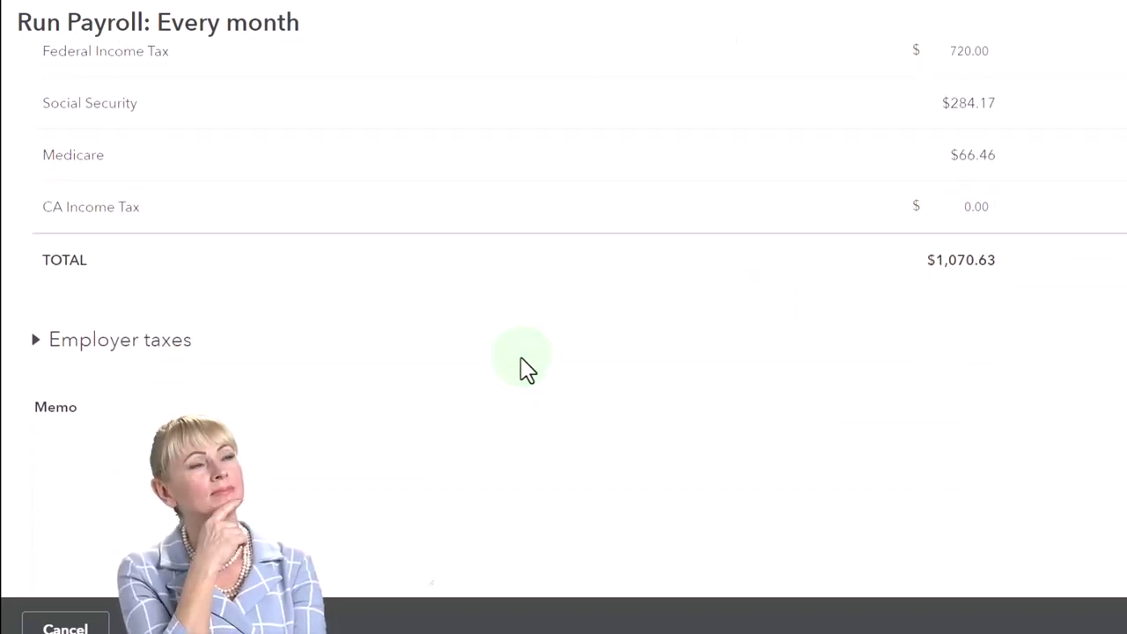
{"action": "left_click", "coordinate": [37, 343]}
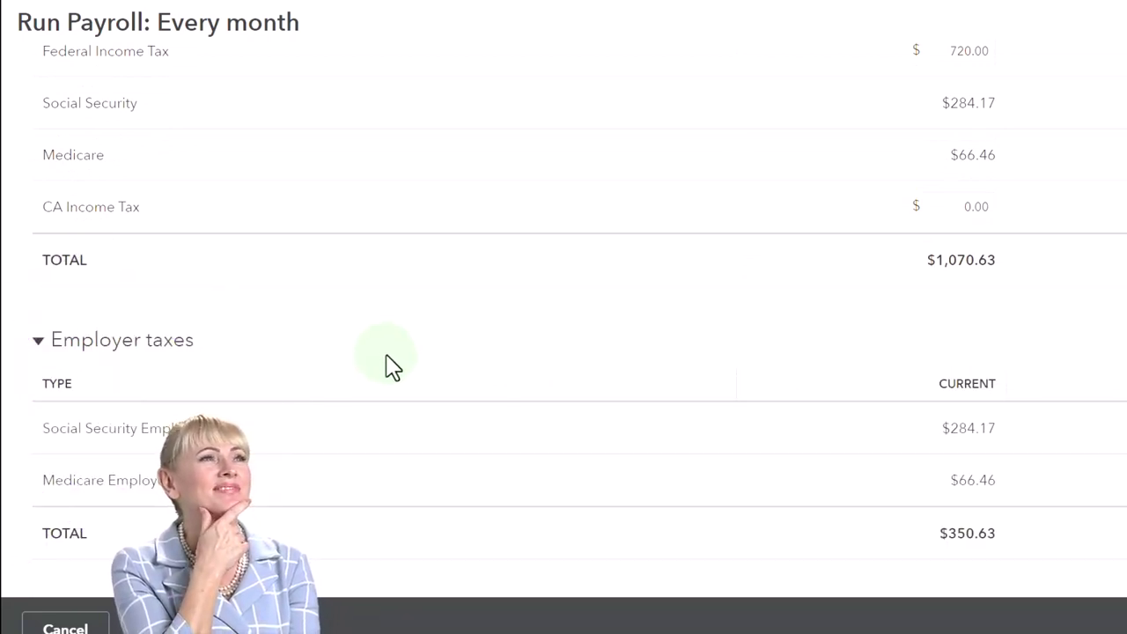
{"action": "scroll", "coordinate": [264, 264], "scroll_direction": "up", "scroll_amount": 1}
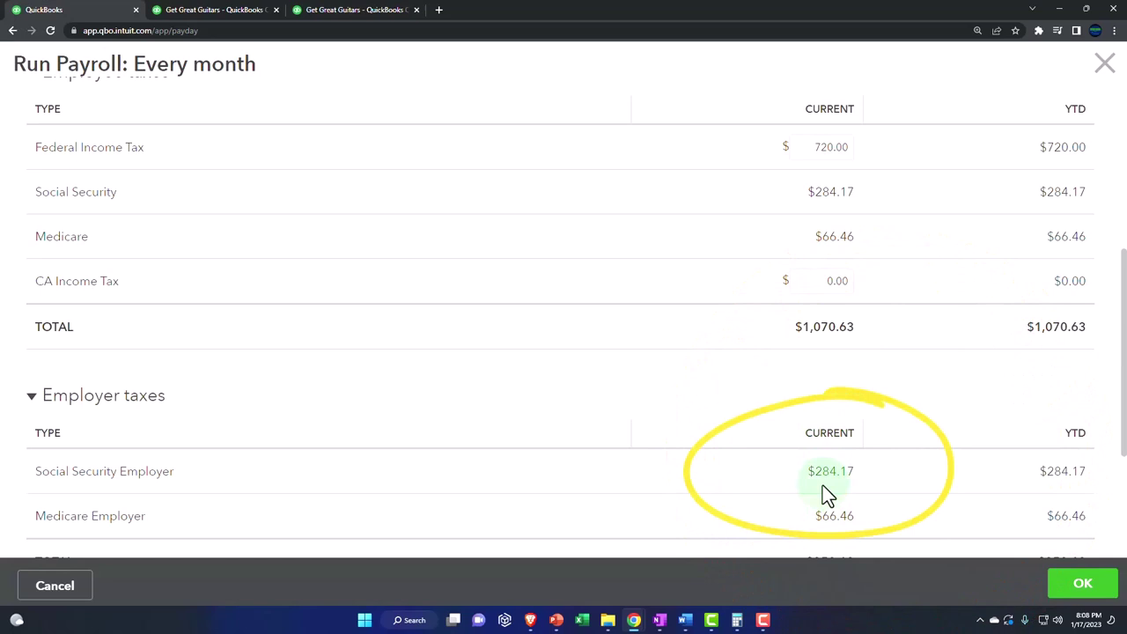
{"action": "scroll", "coordinate": [823, 485], "scroll_direction": "down", "scroll_amount": 1}
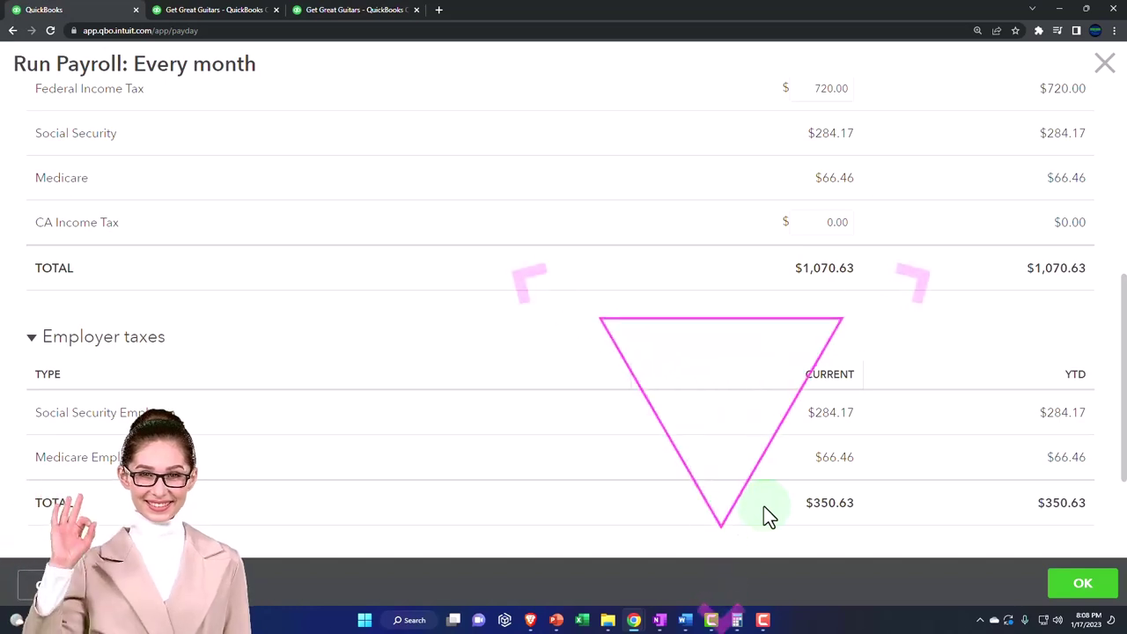
{"action": "scroll", "coordinate": [764, 508], "scroll_direction": "down", "scroll_amount": 1}
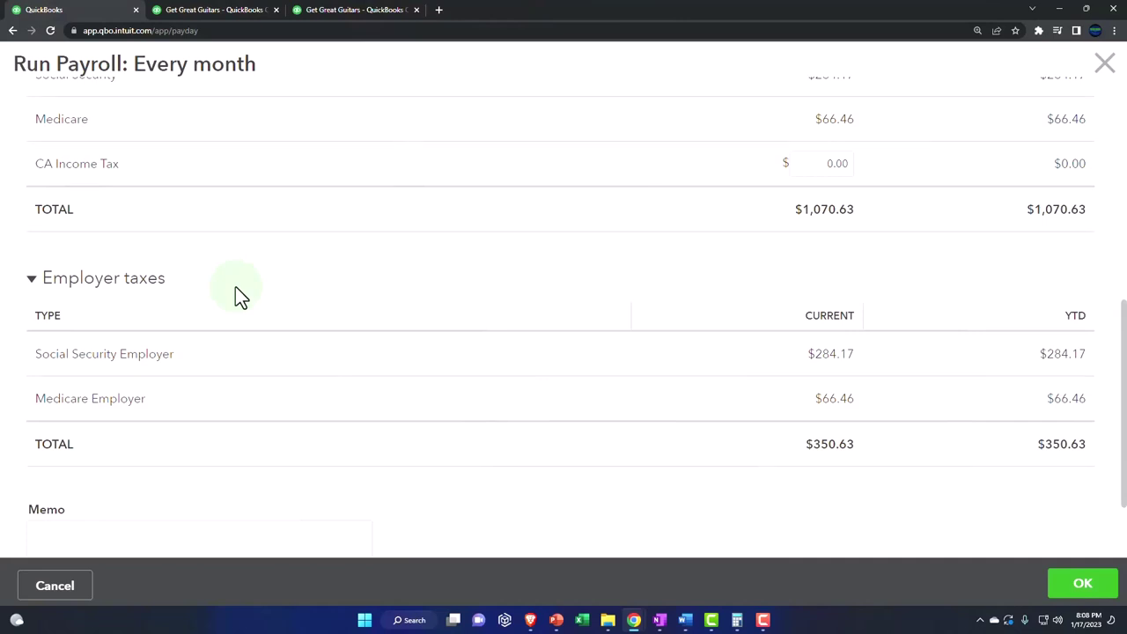
{"action": "scroll", "coordinate": [516, 282], "scroll_direction": "up", "scroll_amount": 1}
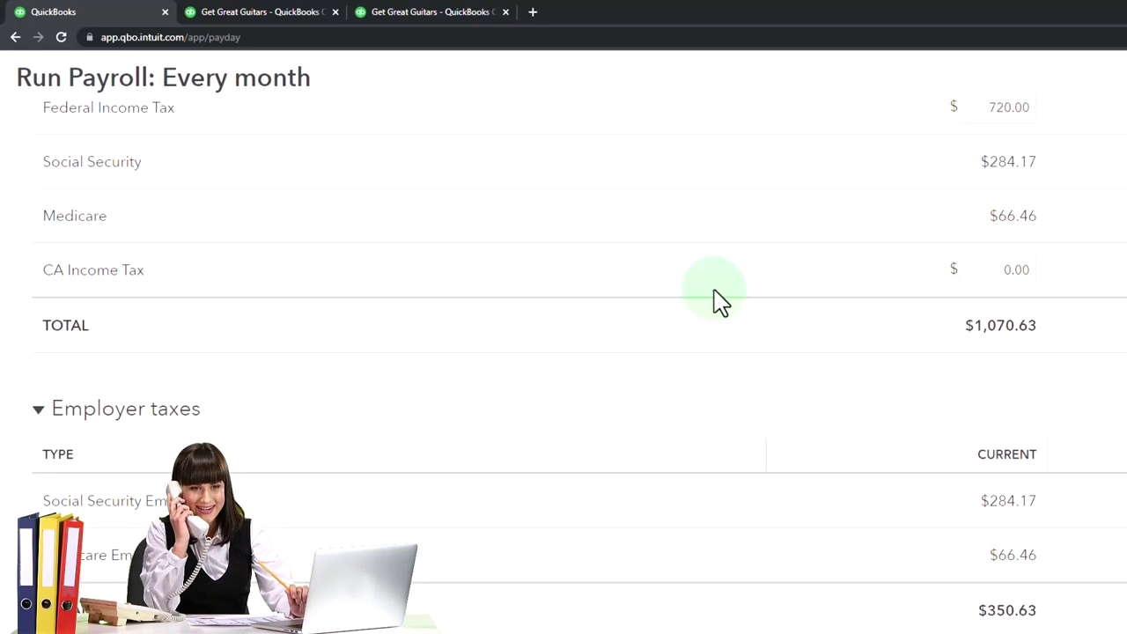
{"action": "scroll", "coordinate": [718, 300], "scroll_direction": "up", "scroll_amount": 1}
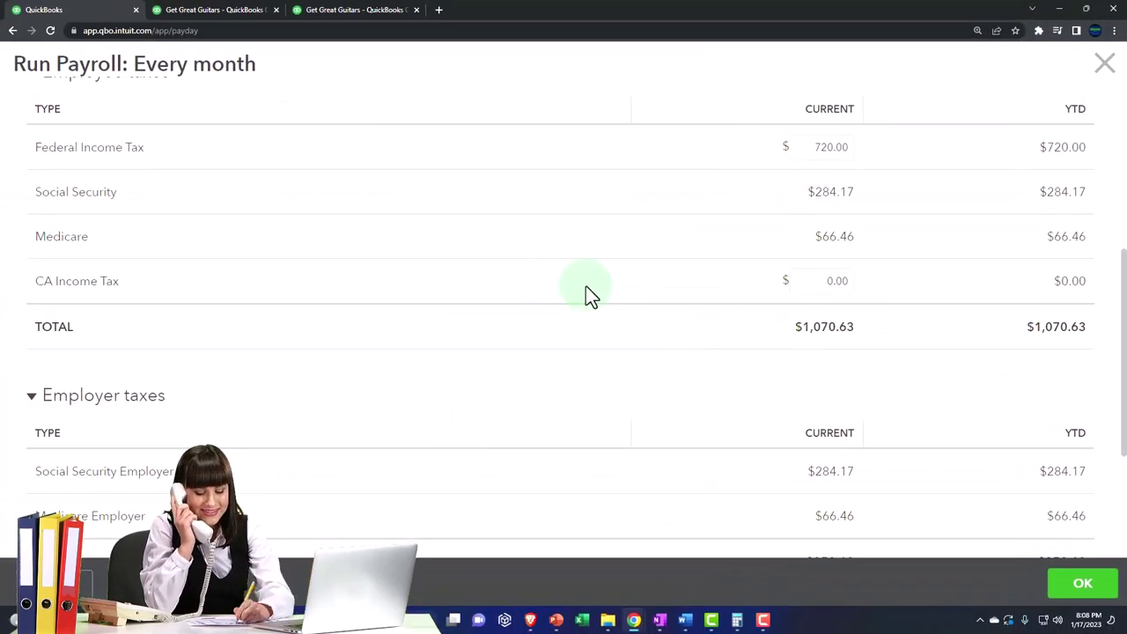
{"action": "scroll", "coordinate": [586, 287], "scroll_direction": "up", "scroll_amount": 1}
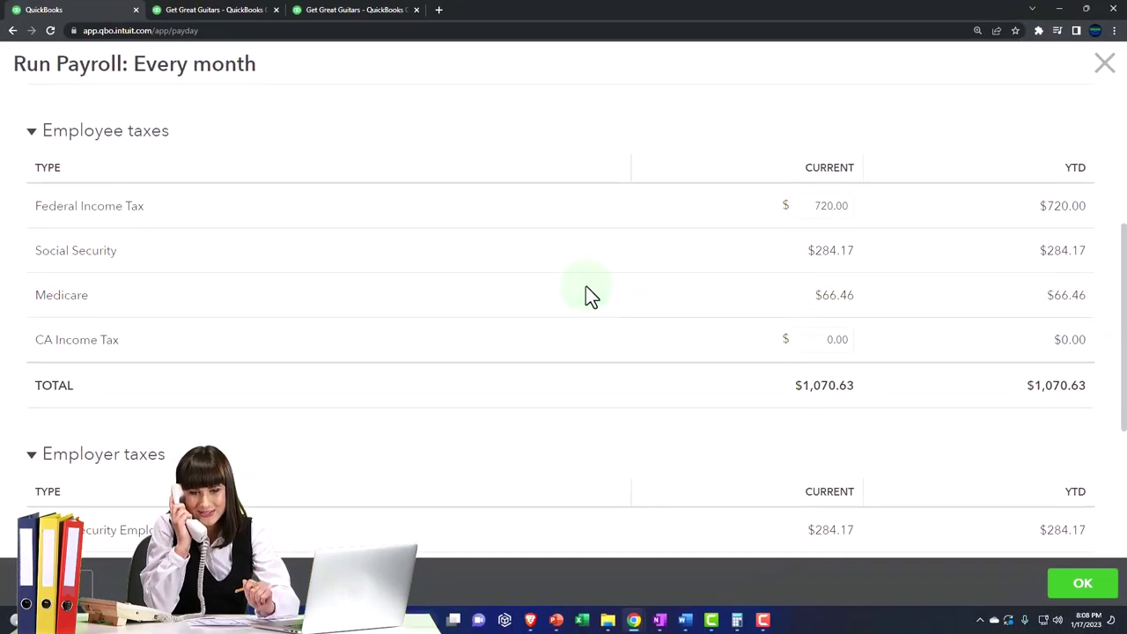
{"action": "scroll", "coordinate": [586, 287], "scroll_direction": "up", "scroll_amount": 2}
{"action": "scroll", "coordinate": [590, 295], "scroll_direction": "up", "scroll_amount": 1}
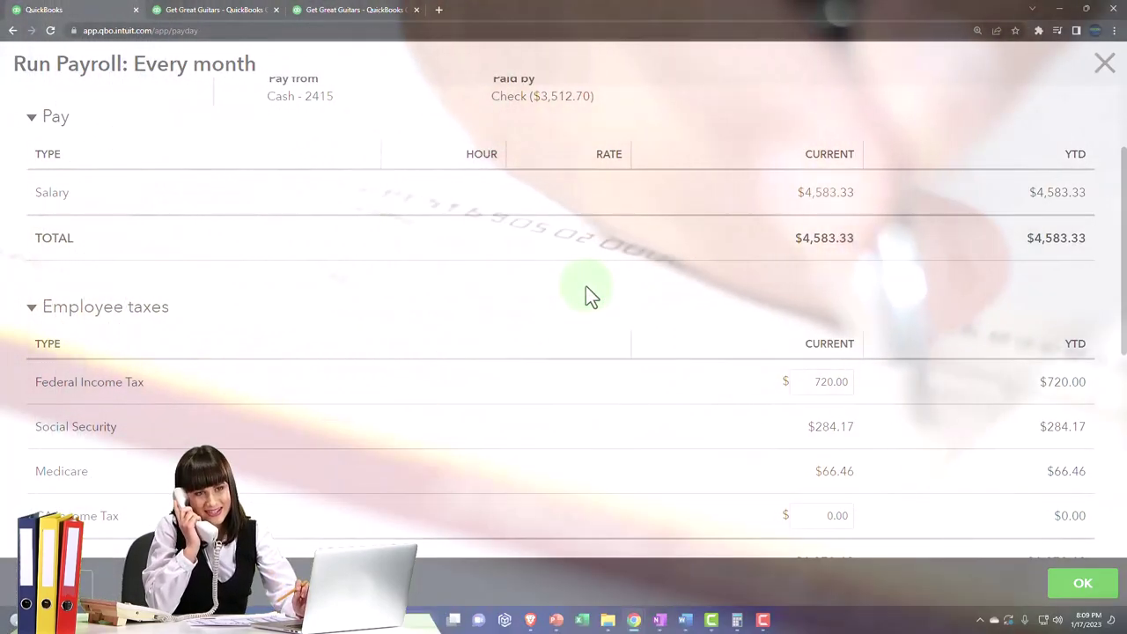
{"action": "scroll", "coordinate": [586, 285], "scroll_direction": "down", "scroll_amount": 1}
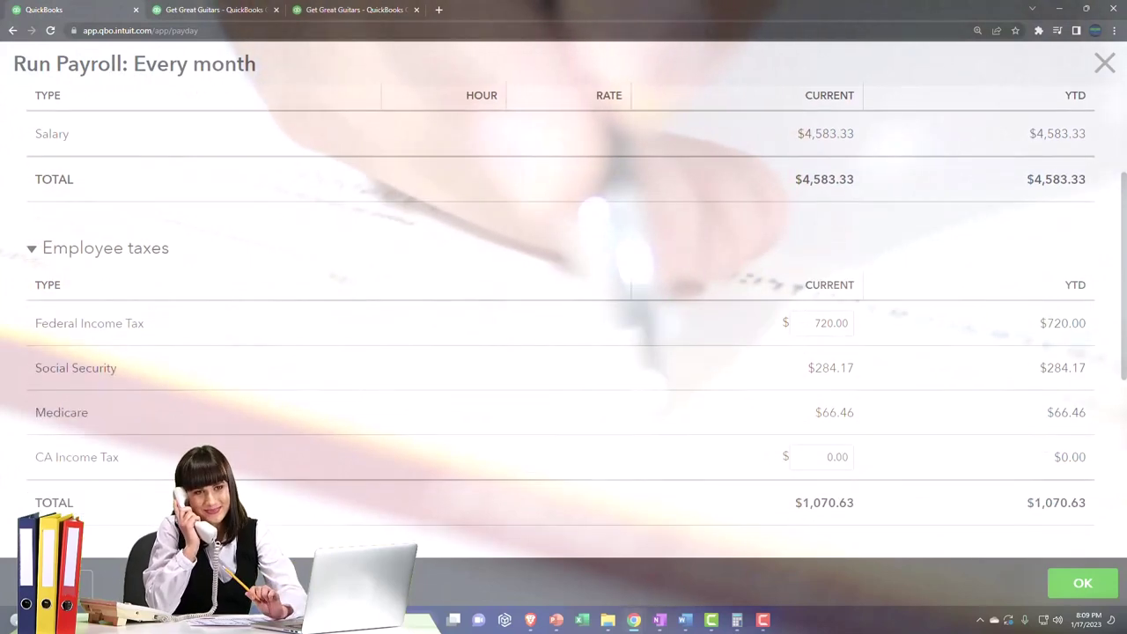
{"action": "left_click_drag", "start_coordinate": [951, 247], "coordinate": [649, 252]}
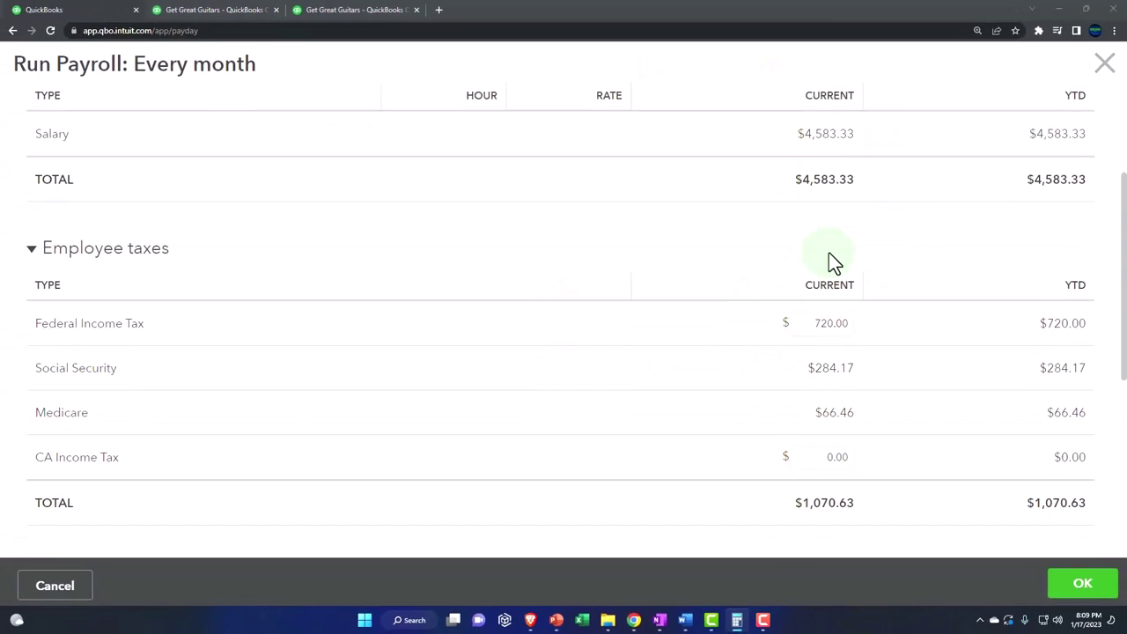
{"action": "scroll", "coordinate": [830, 256], "scroll_direction": "down", "scroll_amount": 1}
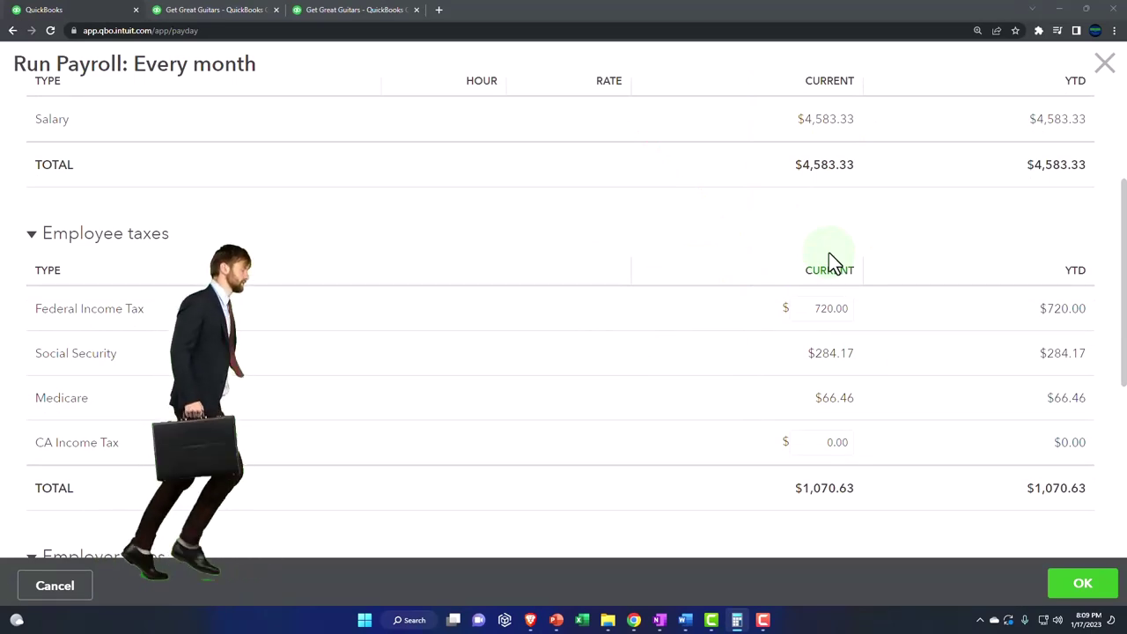
{"action": "scroll", "coordinate": [830, 259], "scroll_direction": "up", "scroll_amount": 2}
{"action": "scroll", "coordinate": [837, 291], "scroll_direction": "down", "scroll_amount": 2}
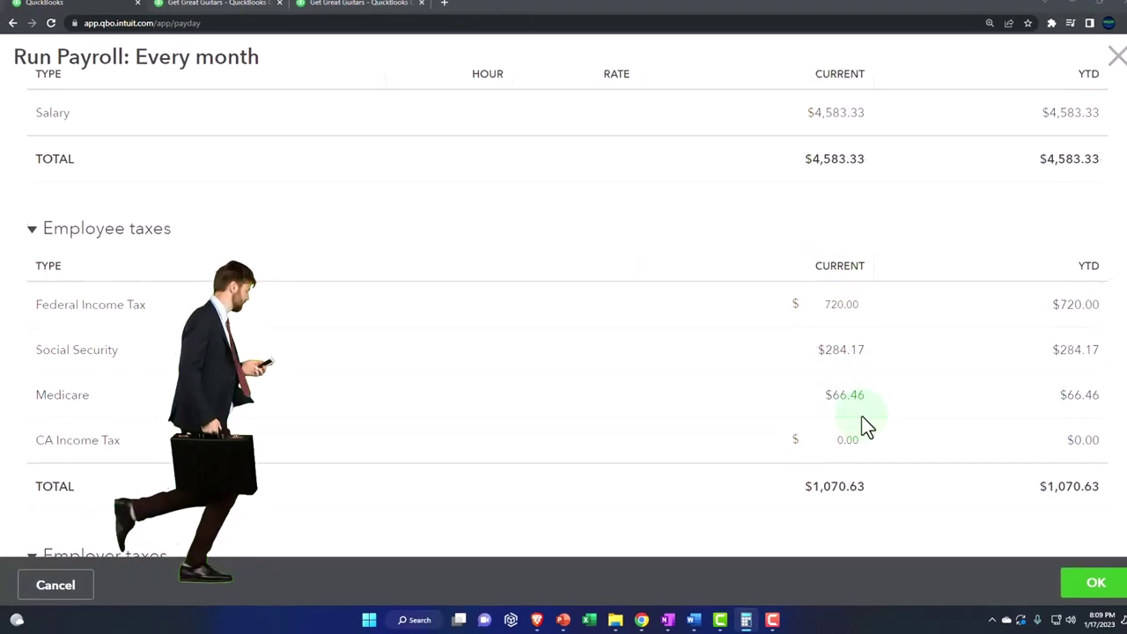
{"action": "scroll", "coordinate": [863, 432], "scroll_direction": "down", "scroll_amount": 1}
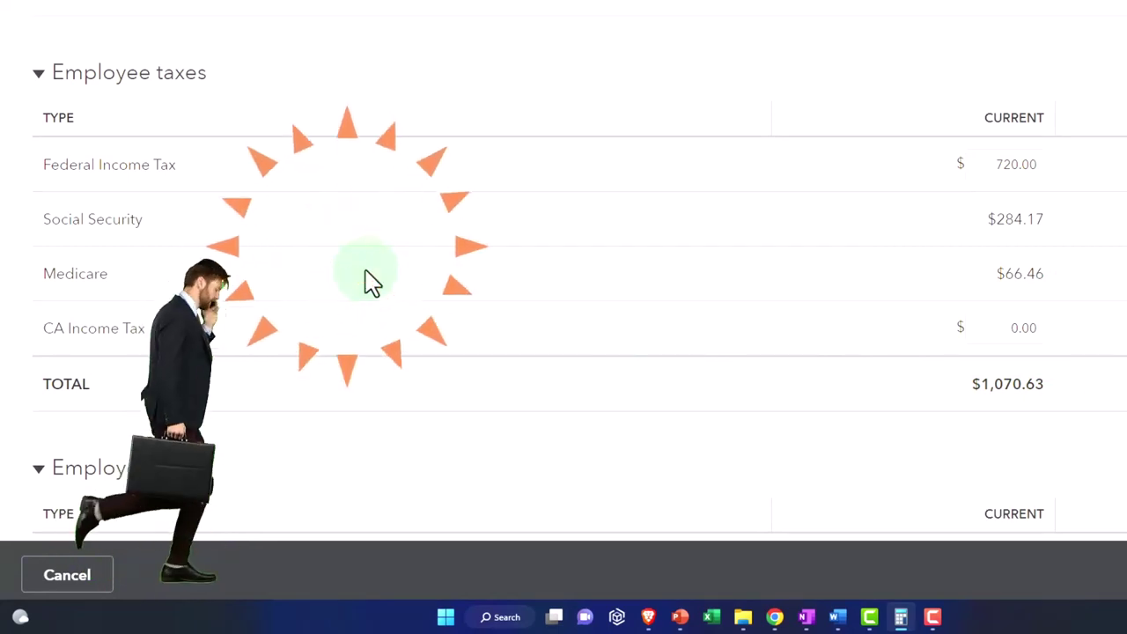
- Review the January 2023 paycheck and confirm it with OK at $3,512.70 net pay
{"action": "scroll", "coordinate": [370, 280], "scroll_direction": "down", "scroll_amount": 3}
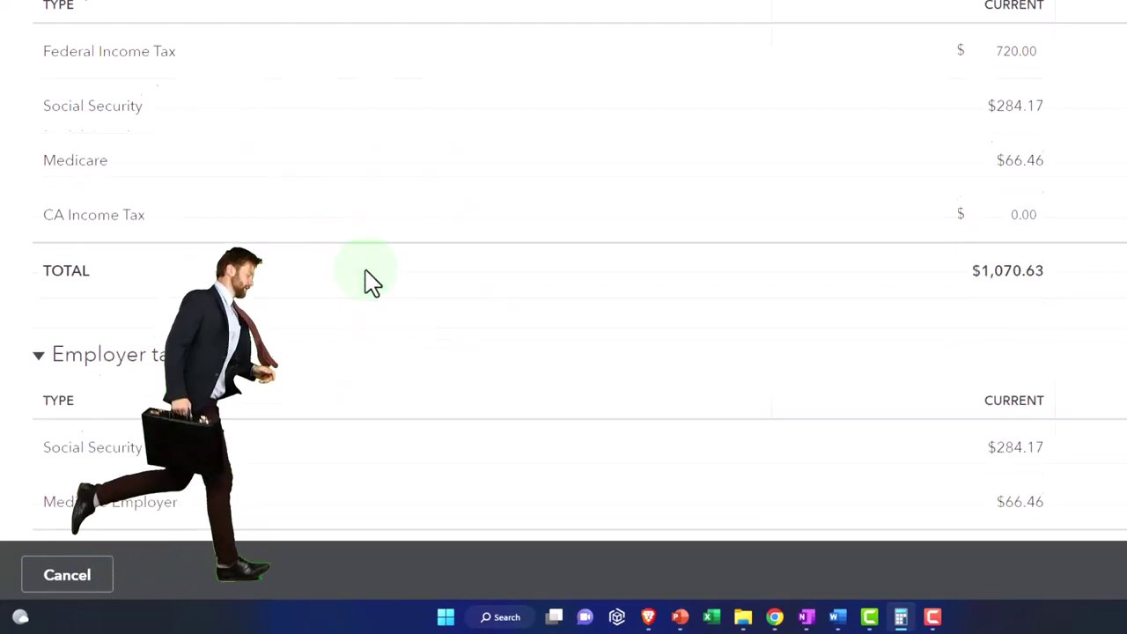
{"action": "scroll", "coordinate": [369, 280], "scroll_direction": "down", "scroll_amount": 2}
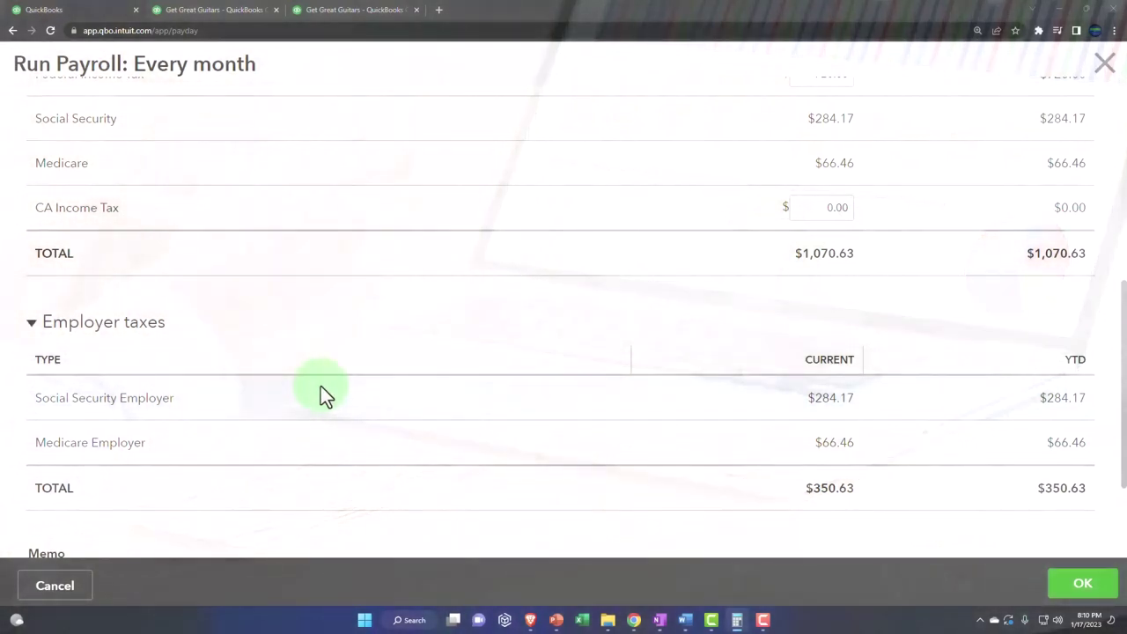
{"action": "scroll", "coordinate": [320, 386], "scroll_direction": "up", "scroll_amount": 3}
{"action": "scroll", "coordinate": [321, 386], "scroll_direction": "up", "scroll_amount": 3}
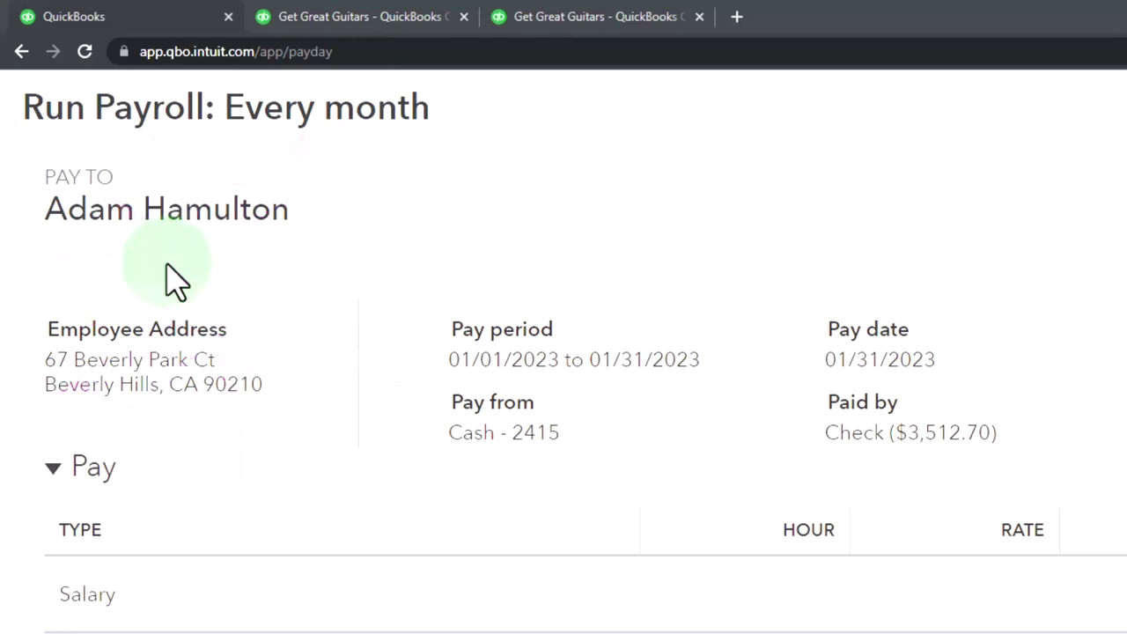
{"action": "scroll", "coordinate": [482, 457], "scroll_direction": "down", "scroll_amount": 5}
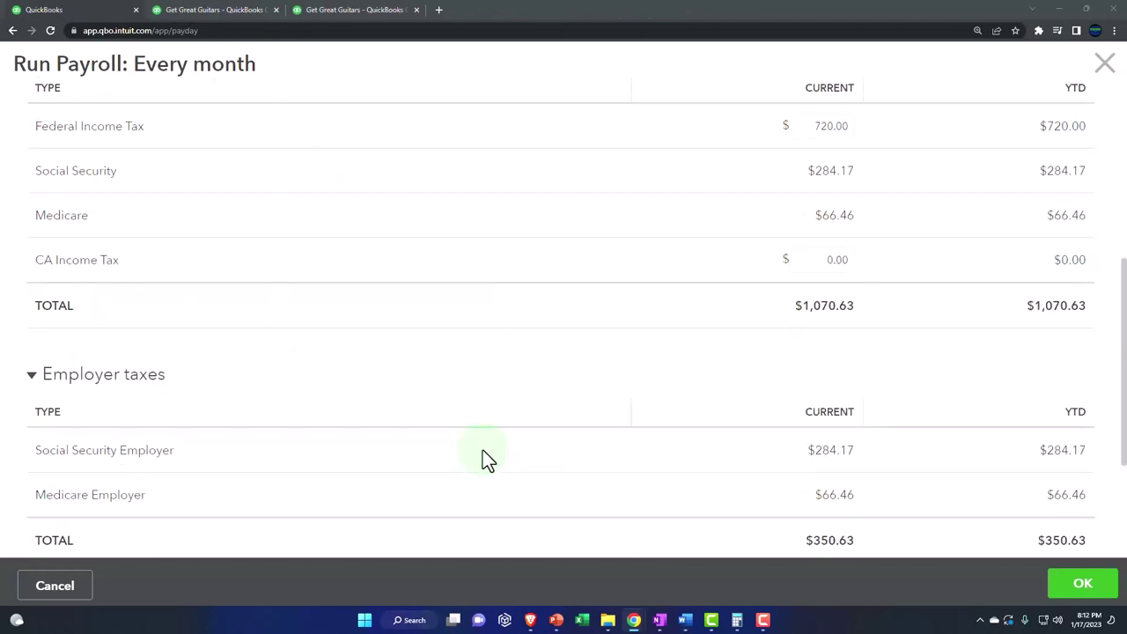
{"action": "scroll", "coordinate": [483, 450], "scroll_direction": "down", "scroll_amount": 2}
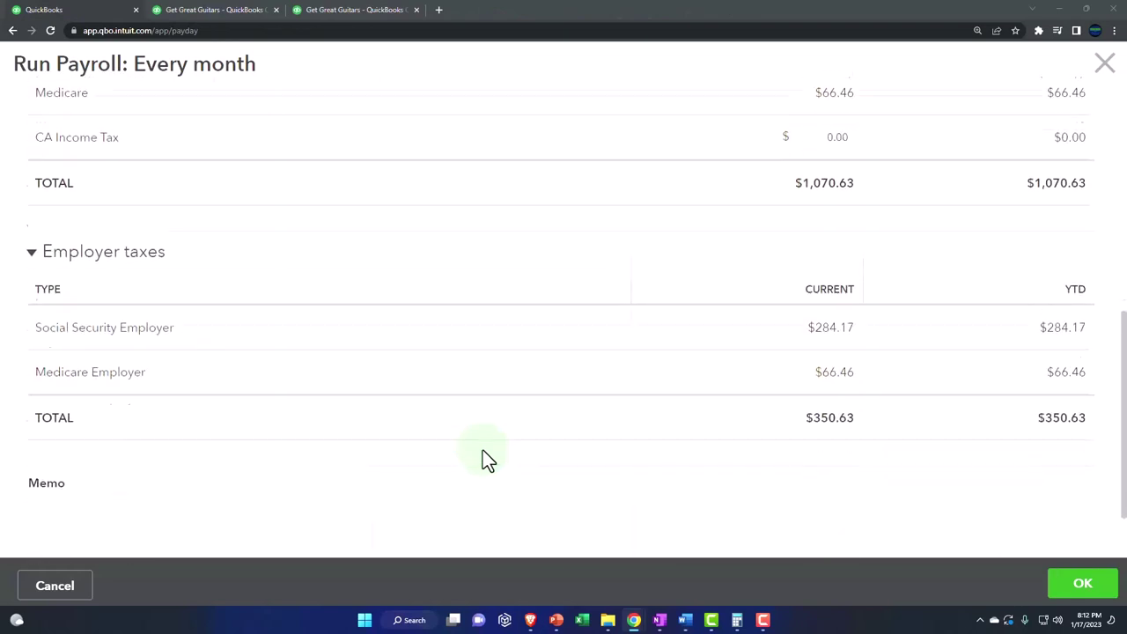
{"action": "left_click", "coordinate": [1070, 595]}
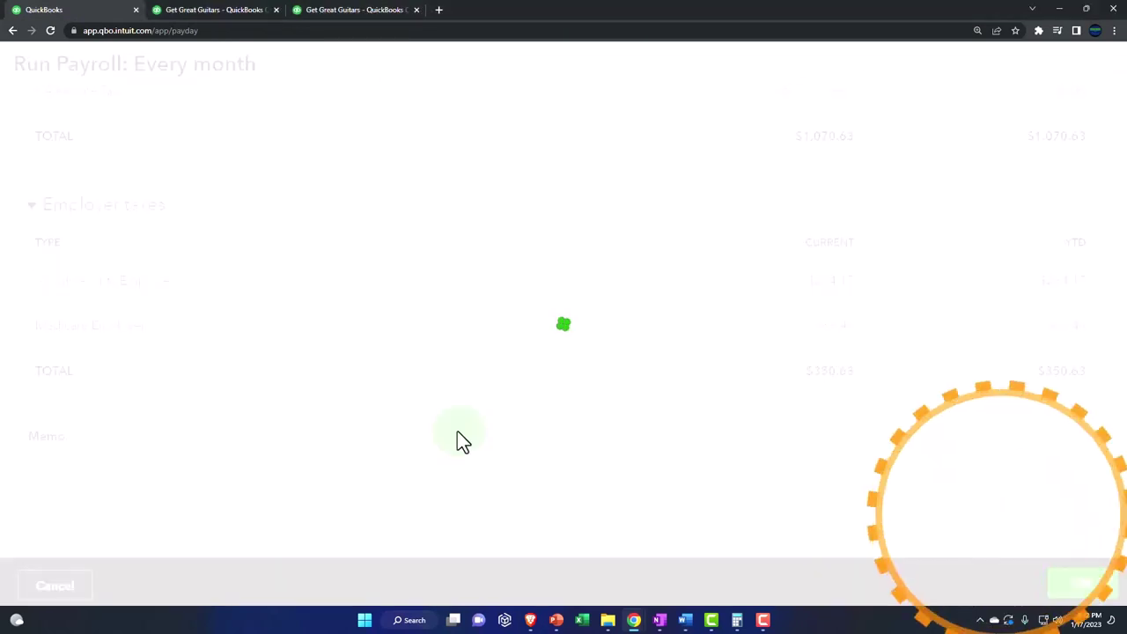